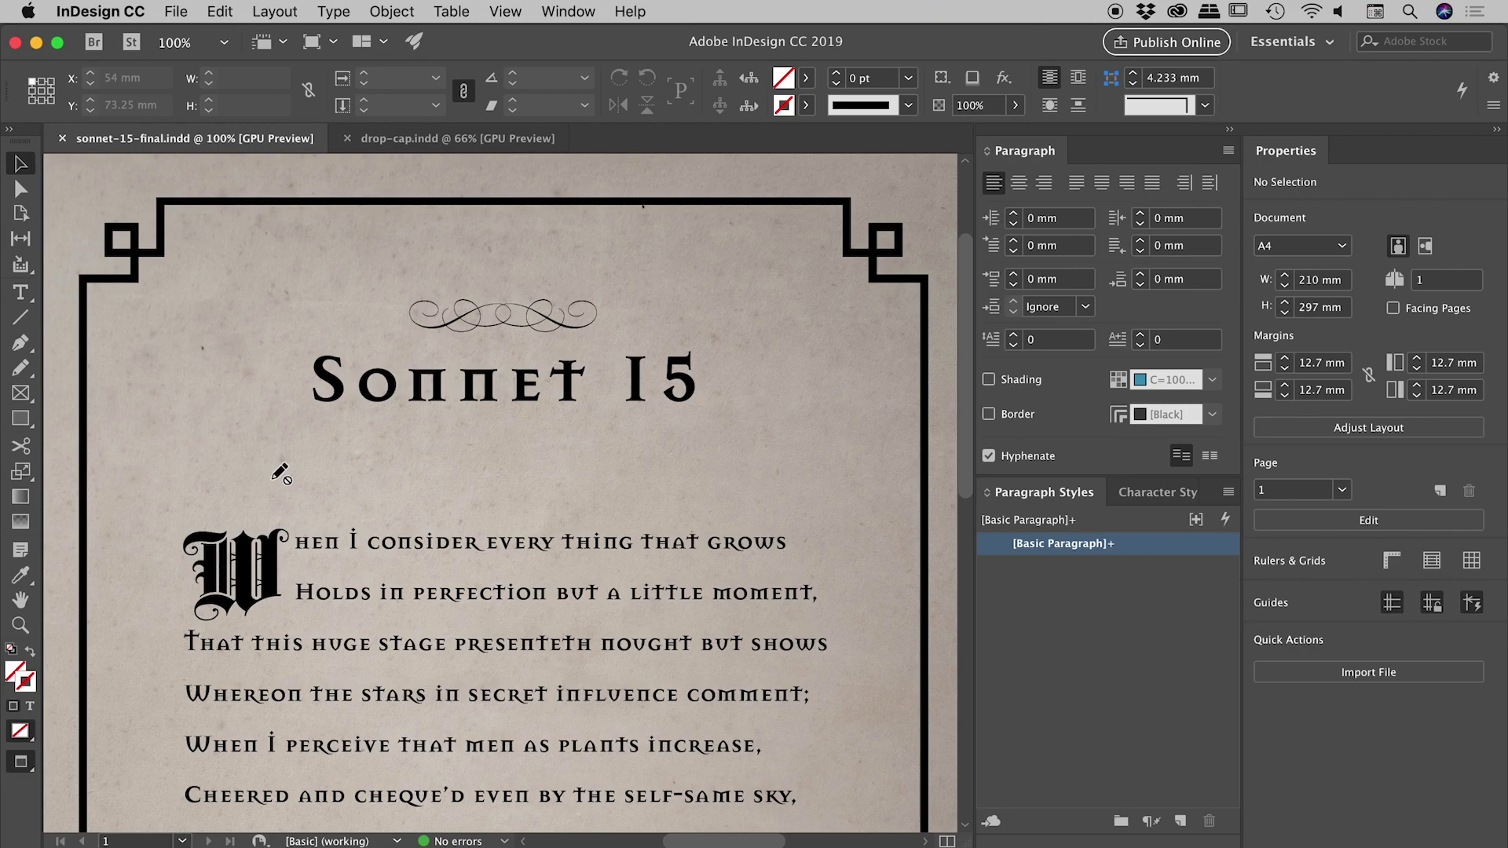
In drop-cap.indd, place the text cursor right after the first letter A of the body text.
click(424, 142)
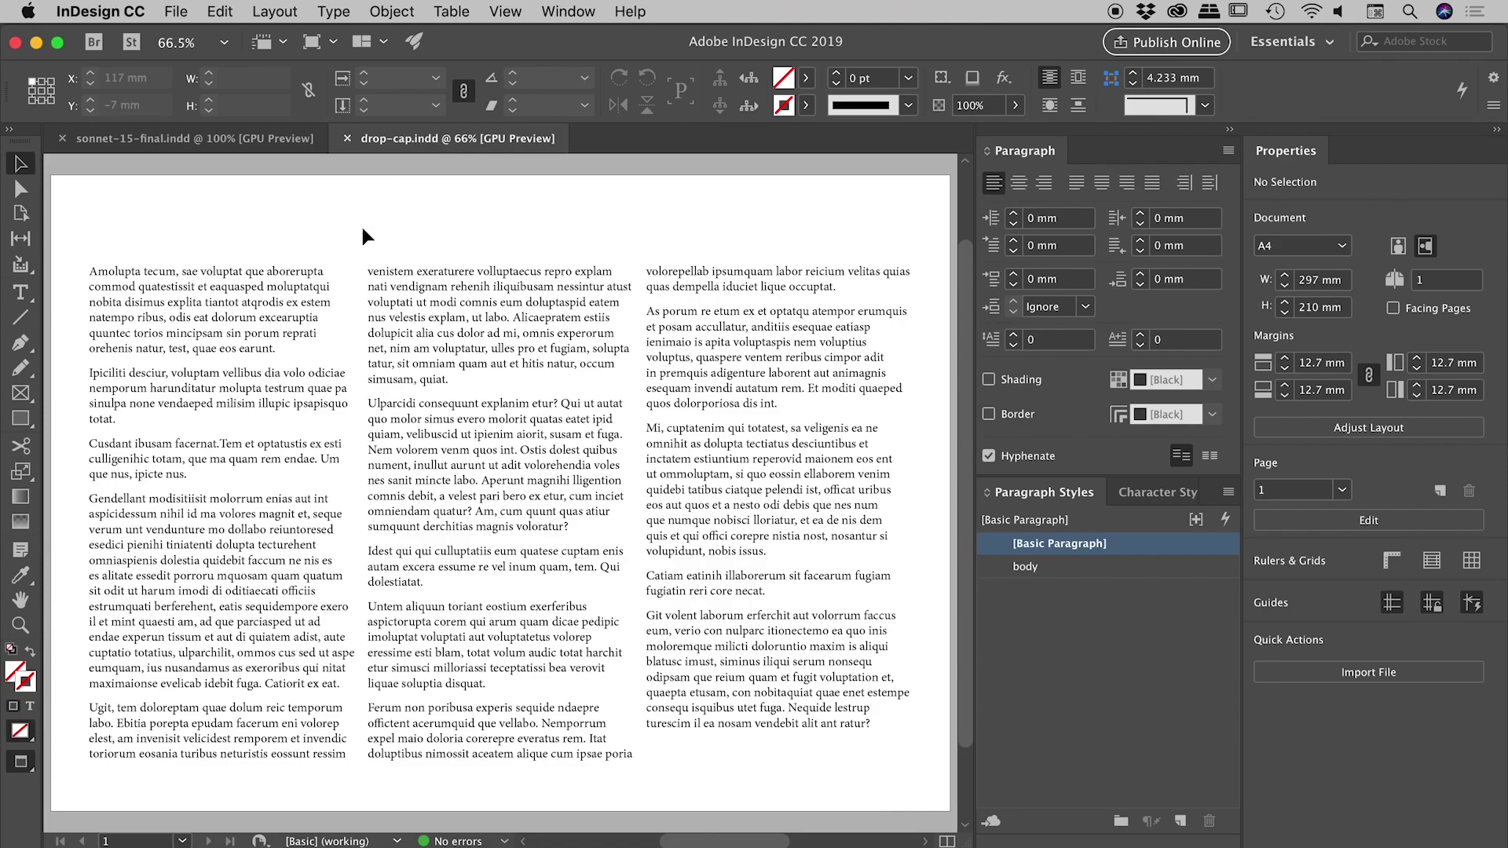
double_click(186, 286)
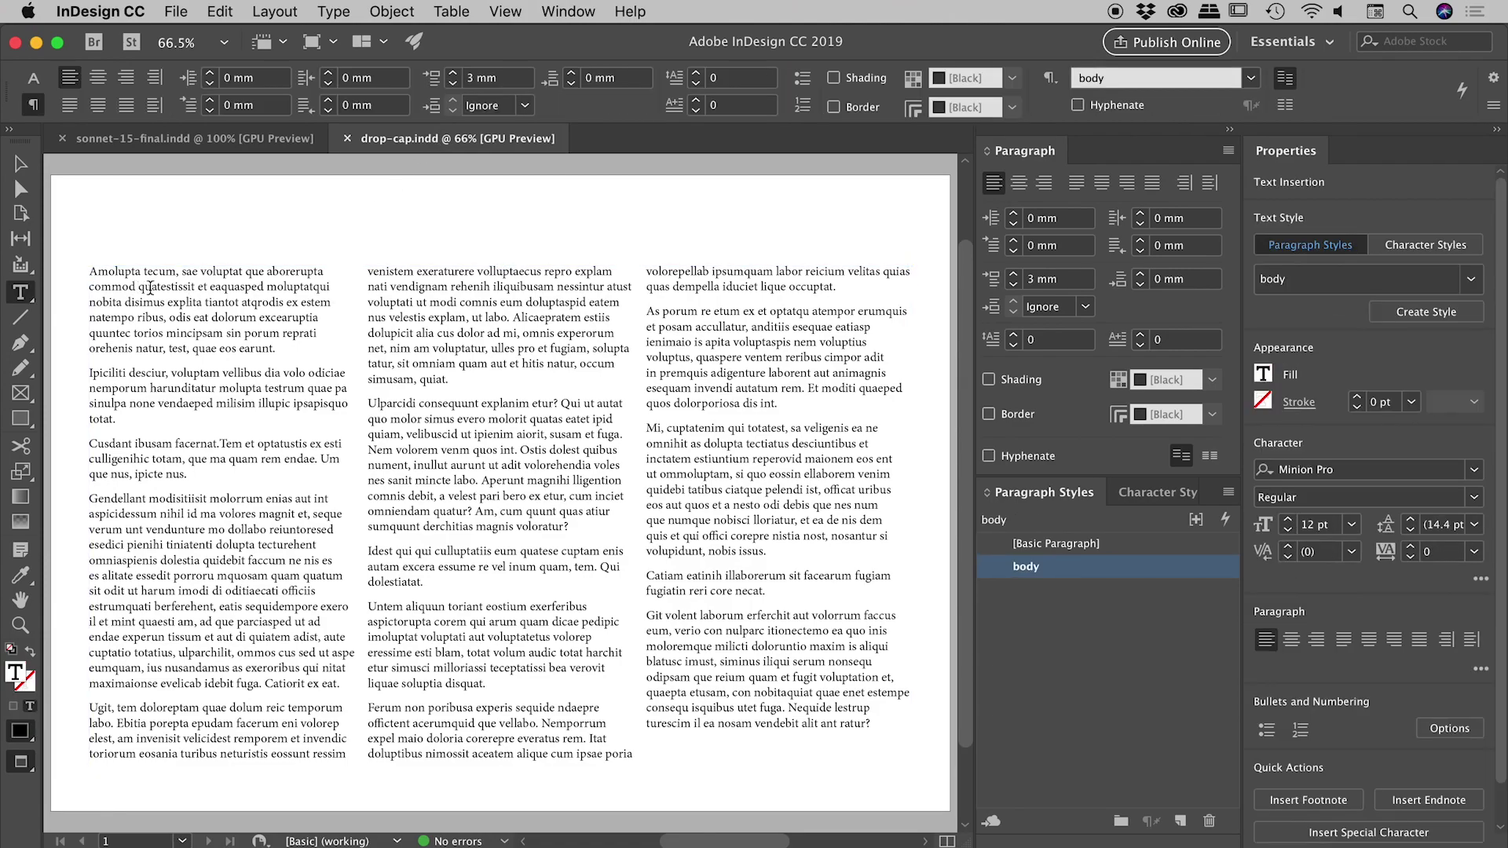
drag(88, 272, 99, 273)
key(Right)
Switch the Control panel from Character back to Paragraph formatting and reveal the full paragraph options.
click(31, 77)
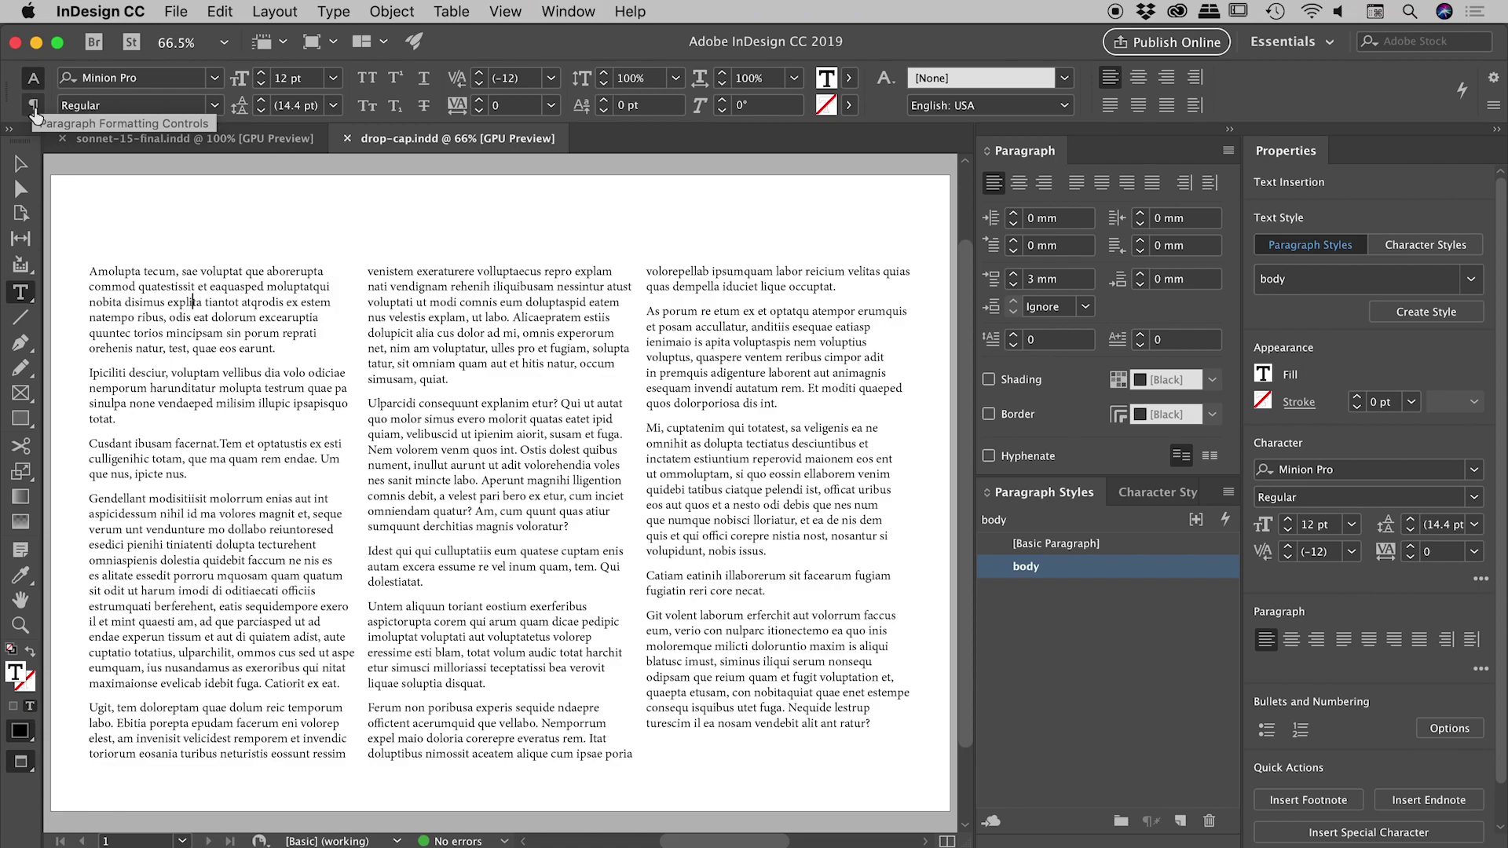
click(31, 109)
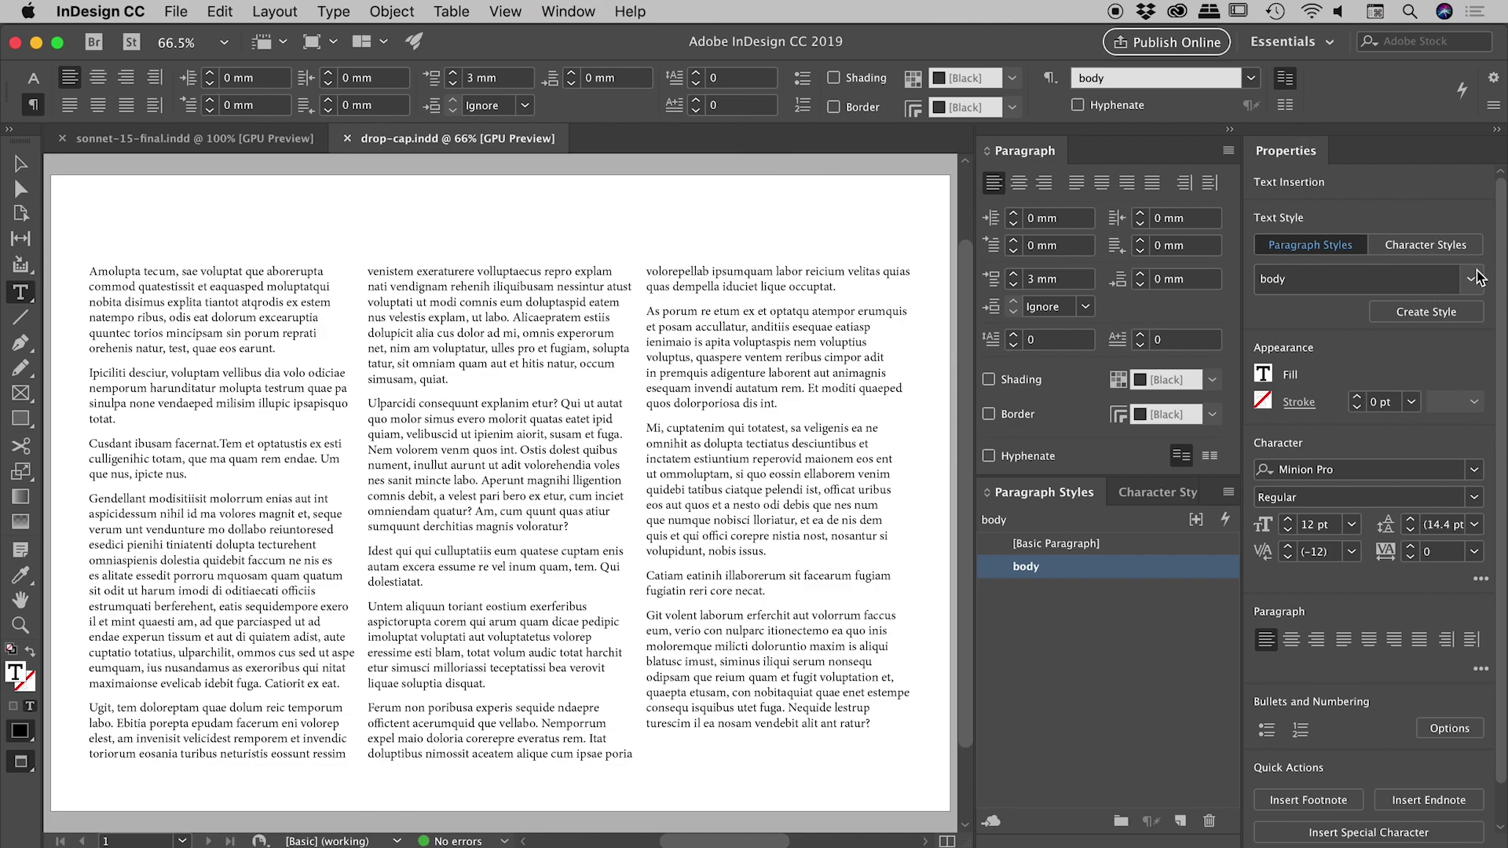
scroll(1496, 472, down, 2)
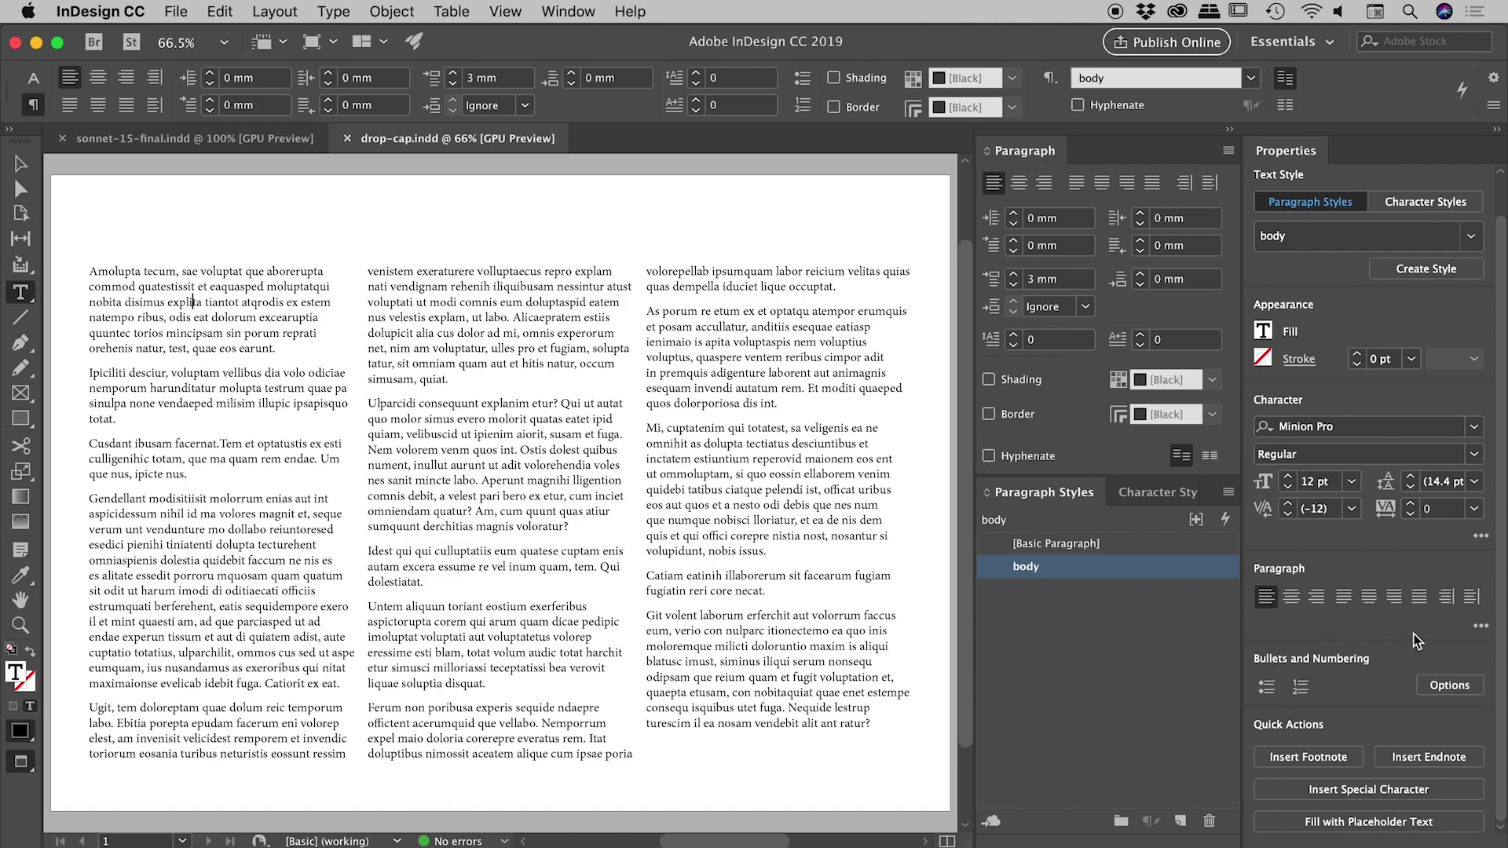
click(1480, 629)
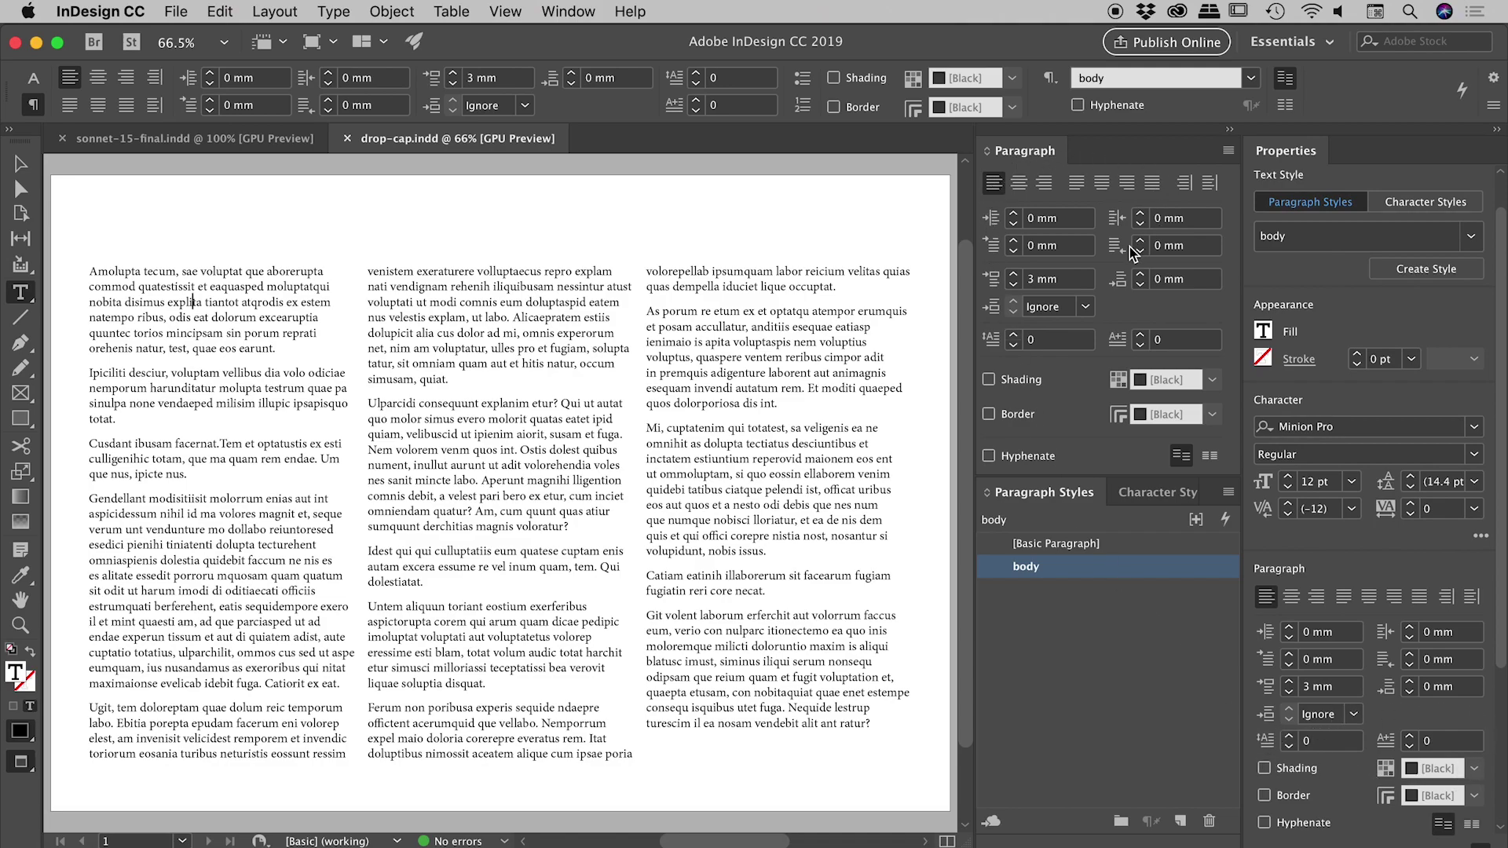
Give the first paragraph a 4-line drop cap, trying 2 and 3 characters before settling on 1.
click(1498, 132)
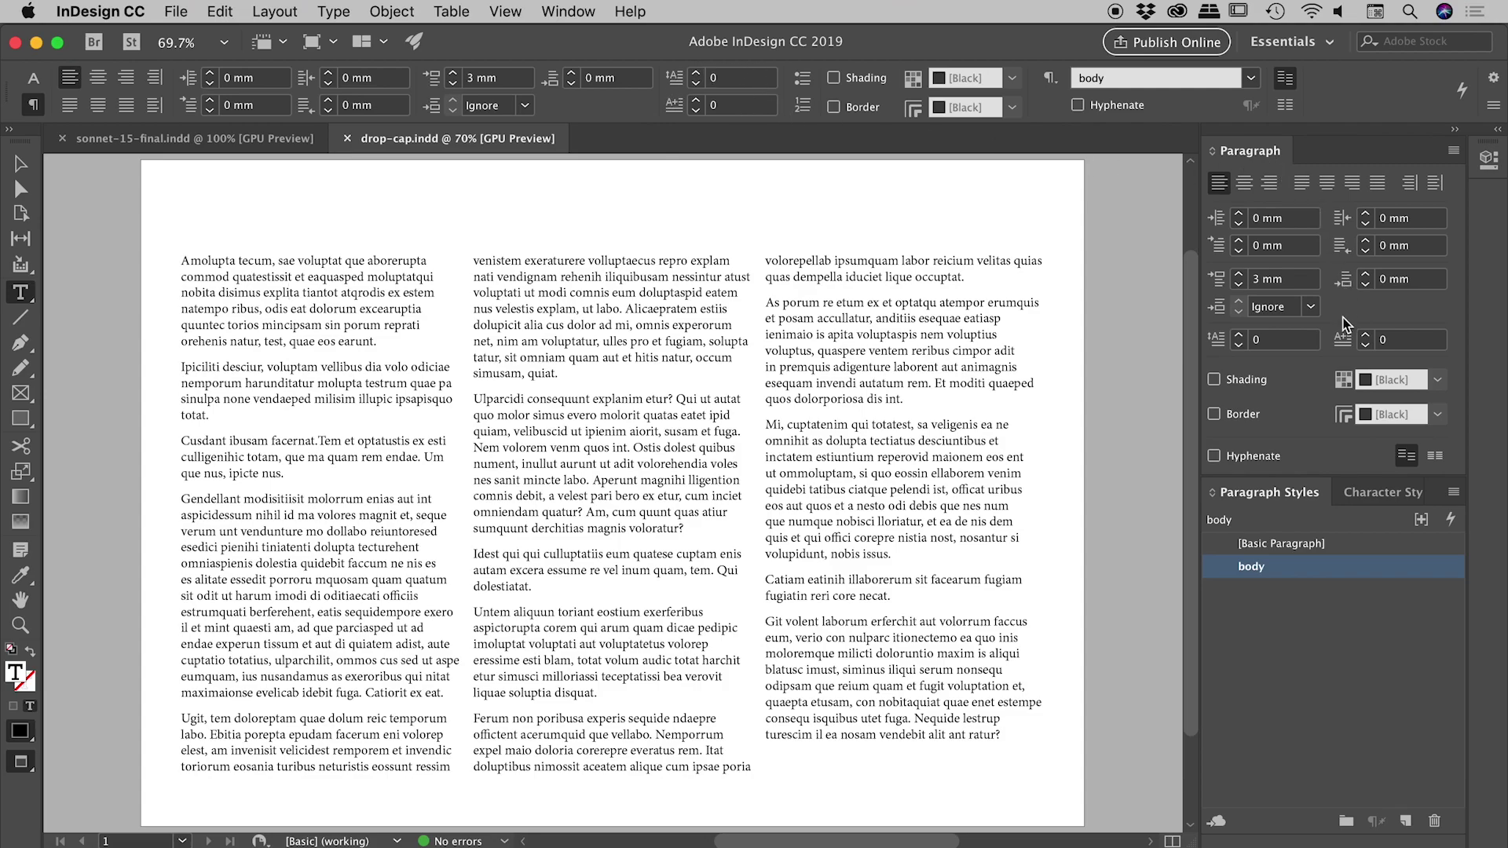
click(1238, 336)
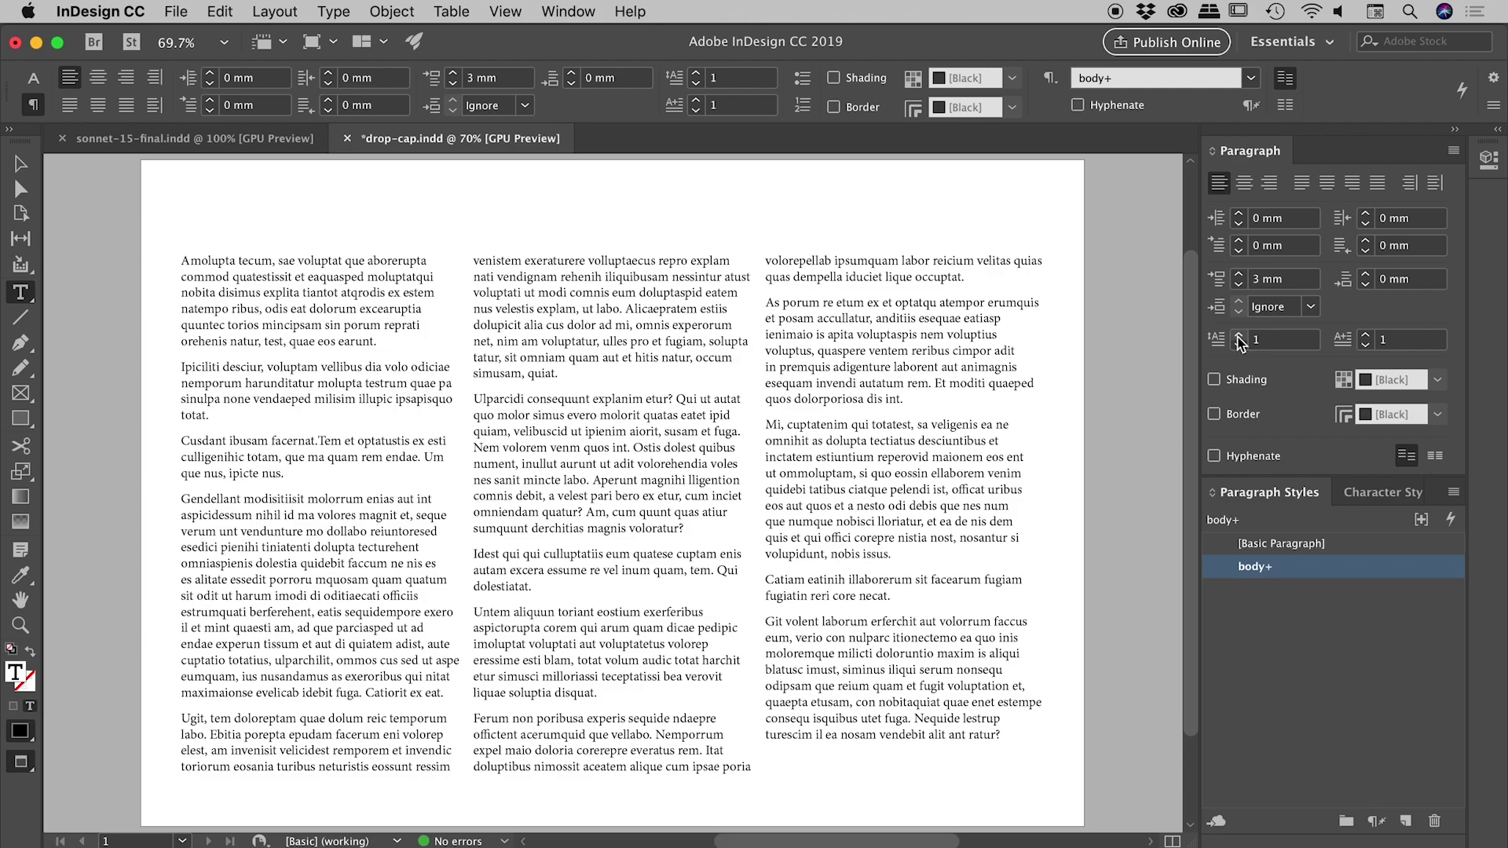
click(1239, 338)
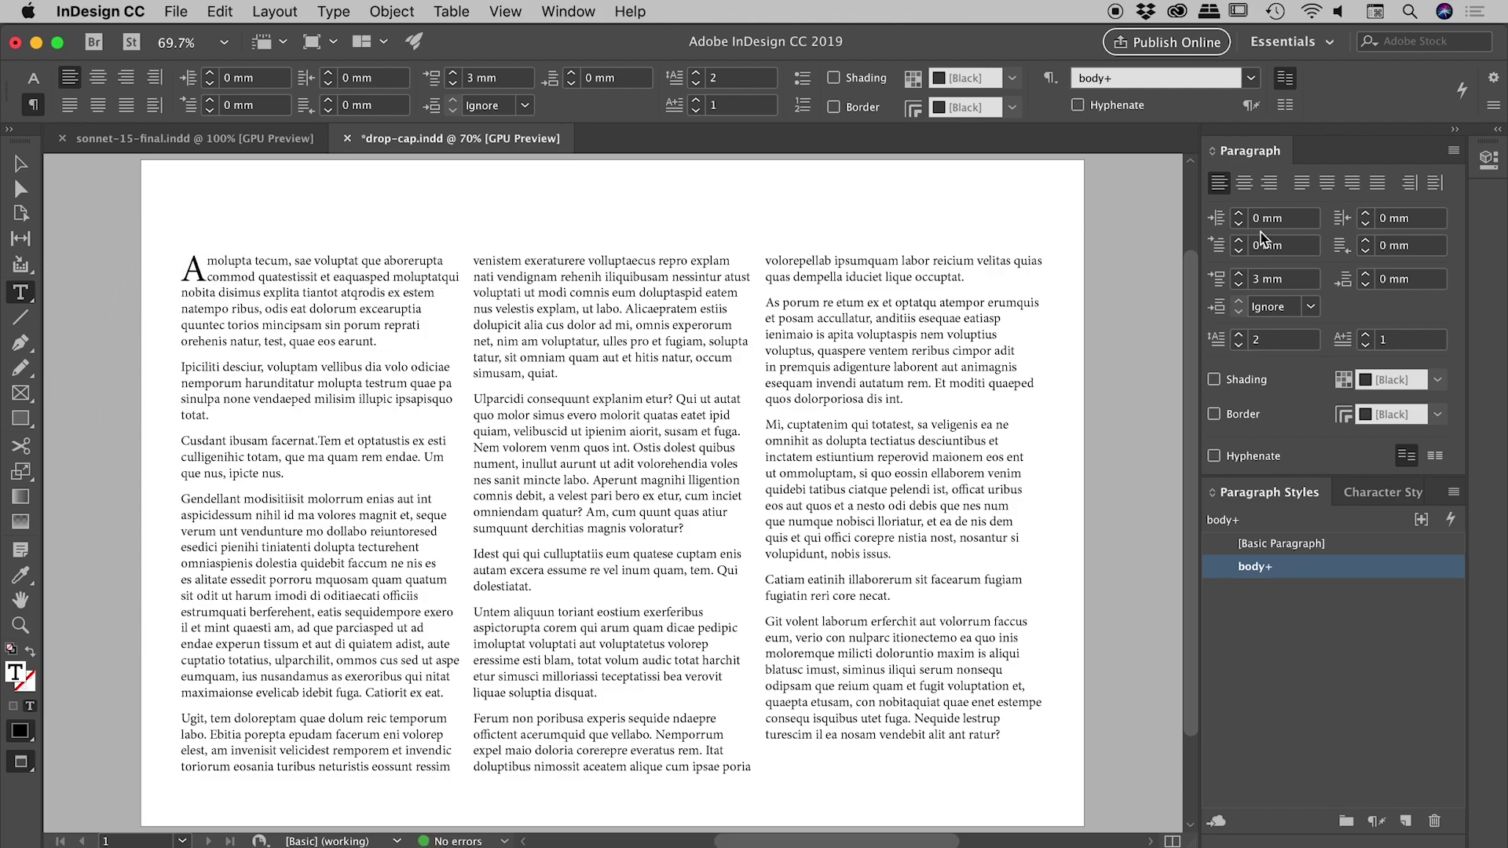
click(1238, 337)
click(1238, 338)
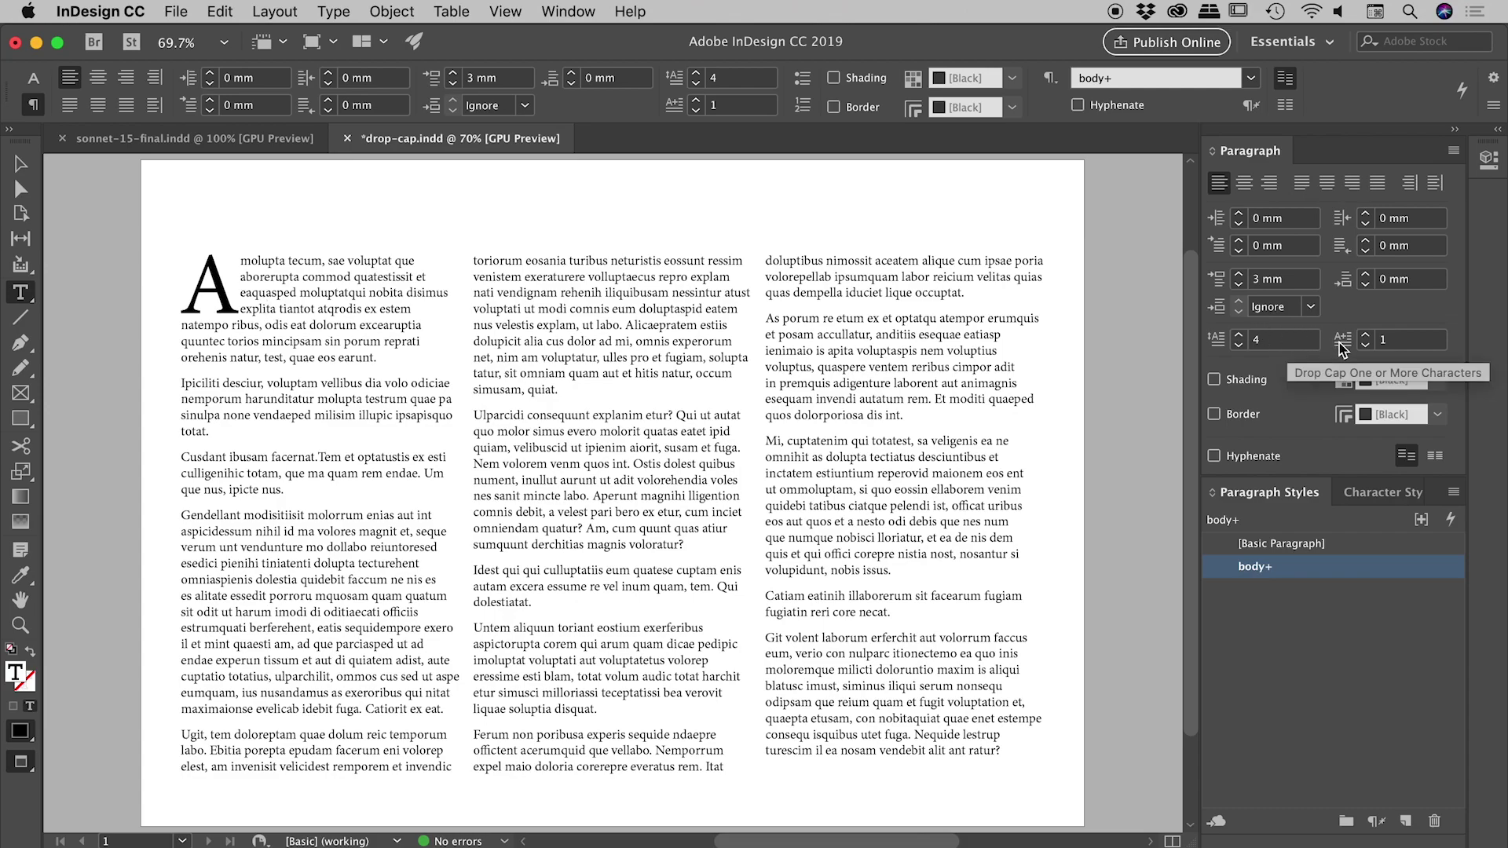
click(1367, 334)
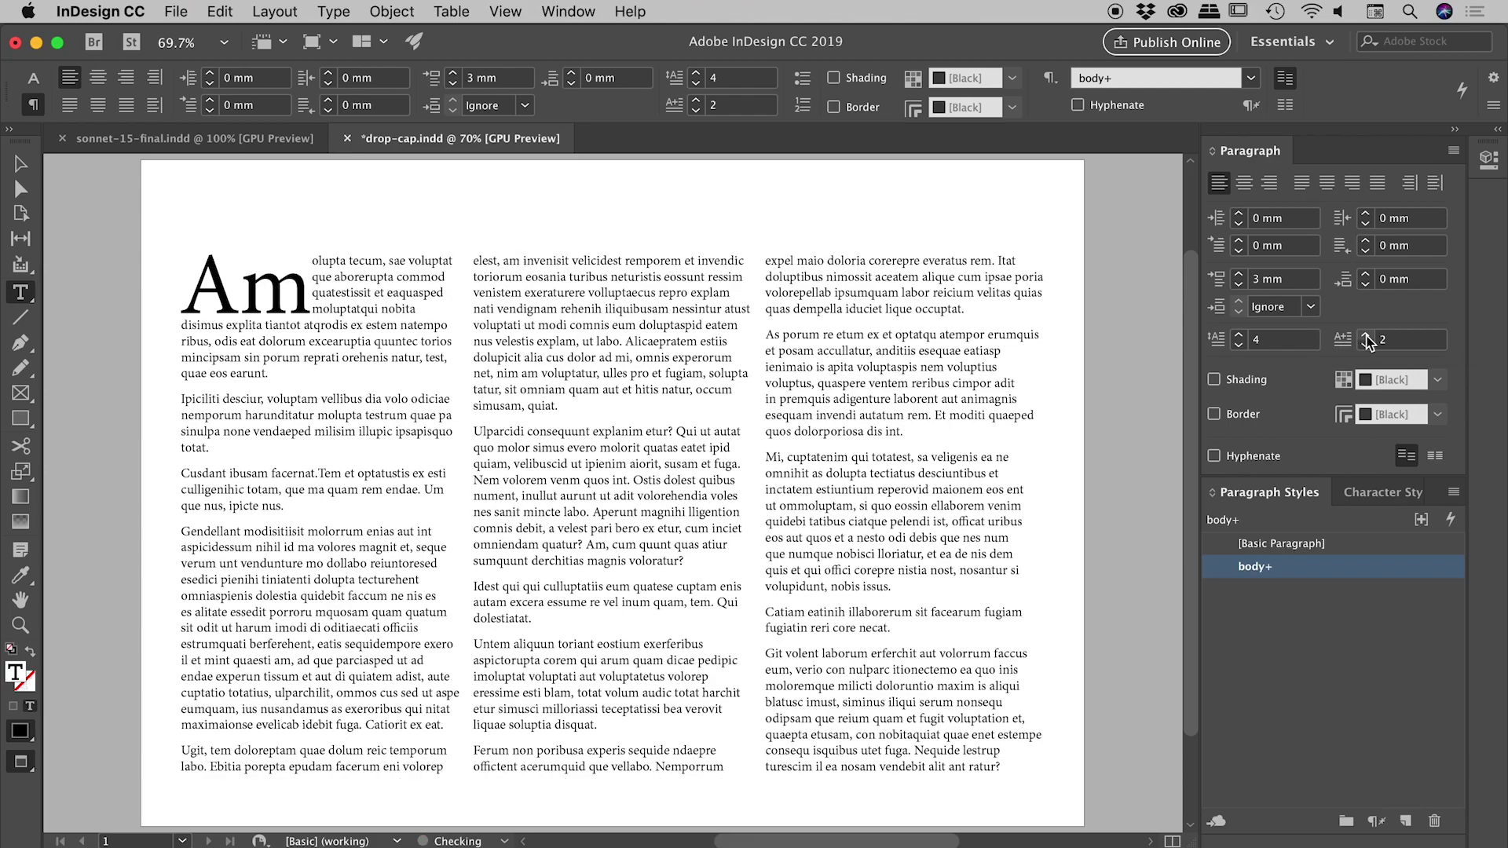
click(1366, 336)
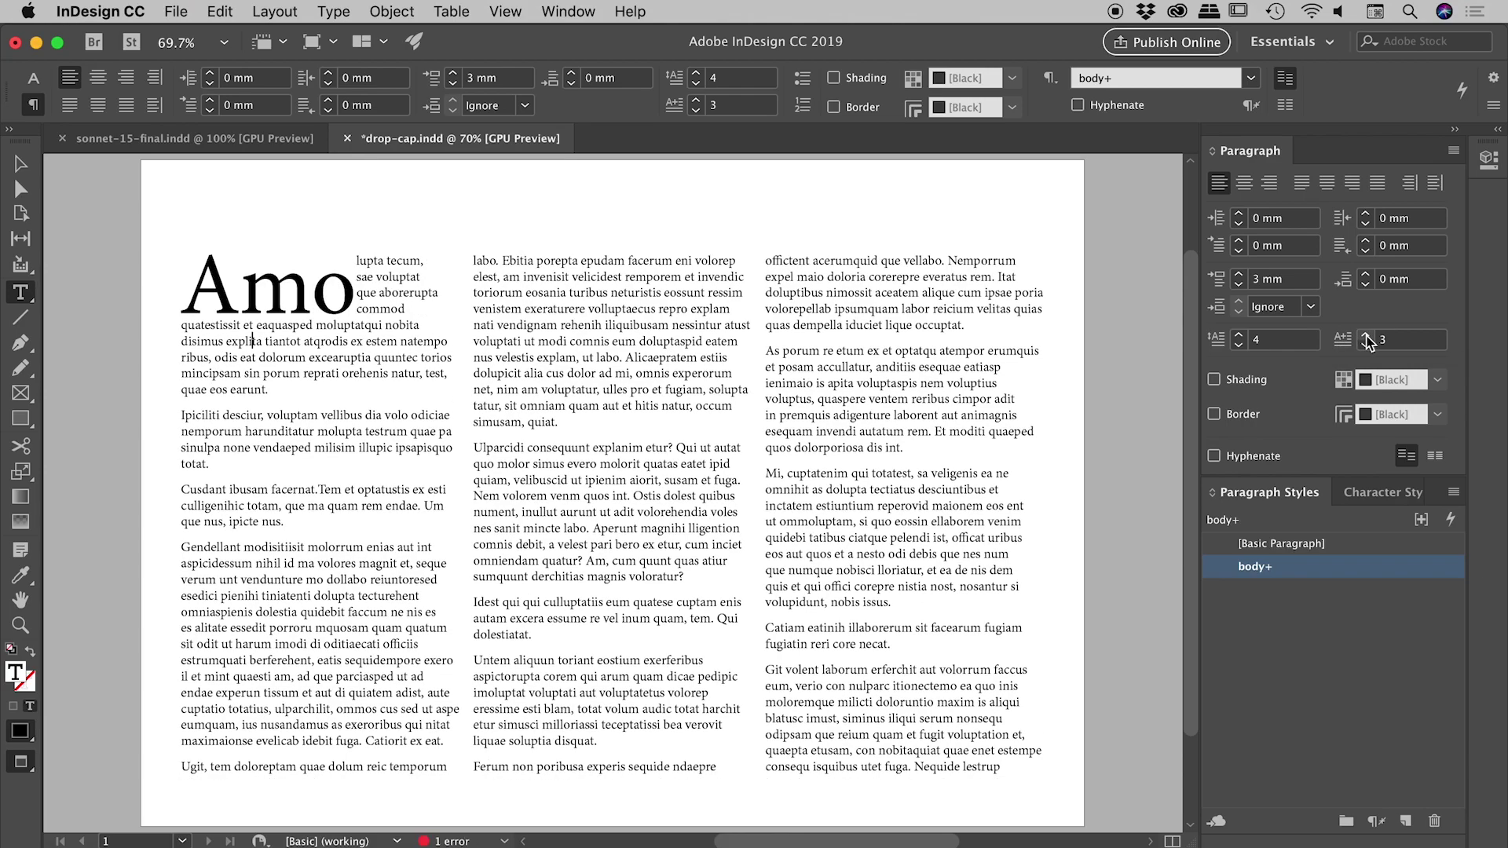
click(1367, 345)
click(1366, 346)
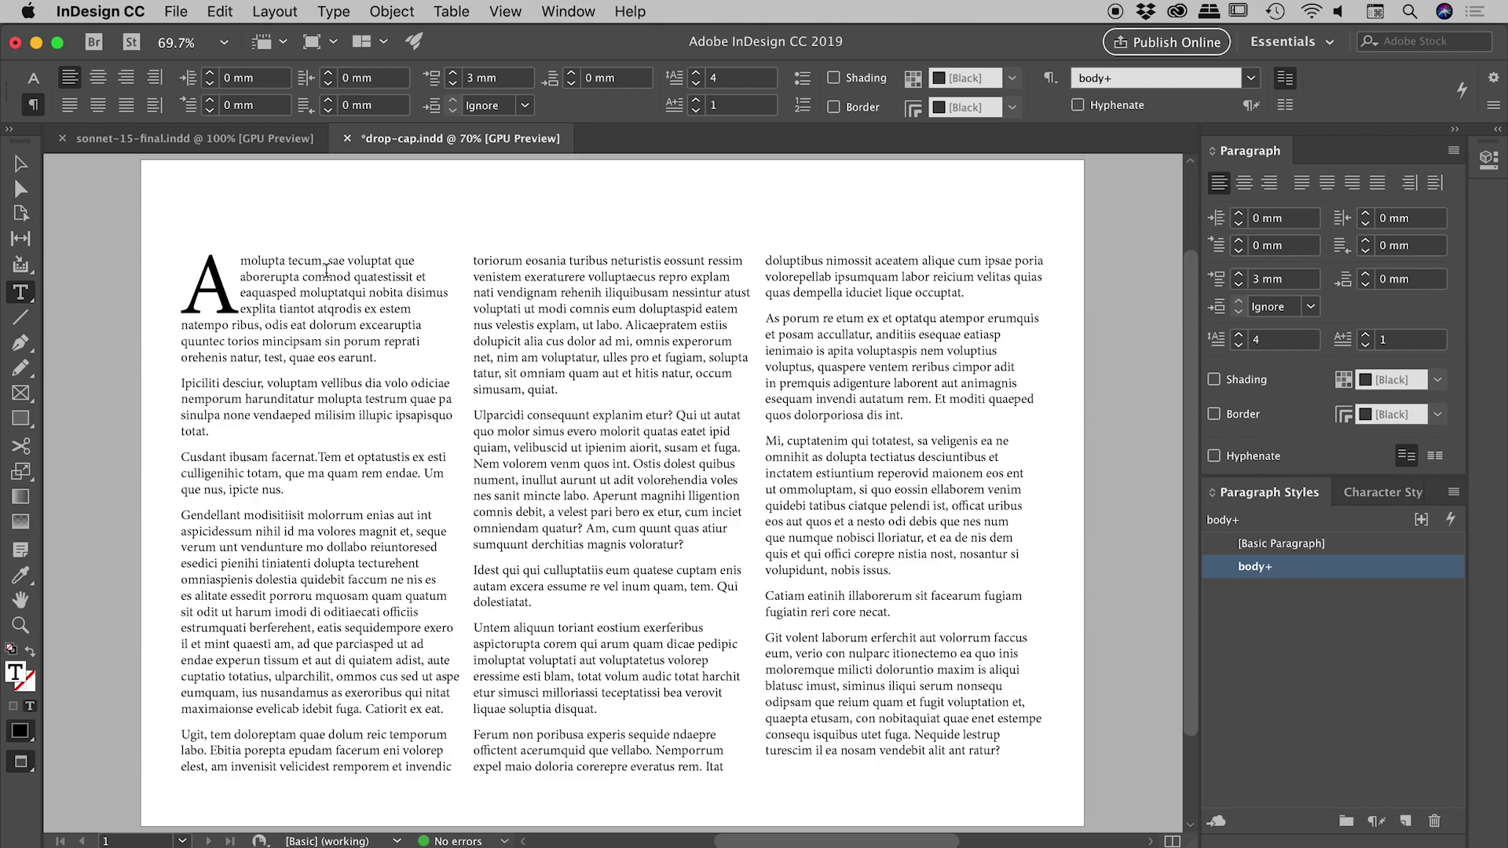
Kern the text after the drop cap A two steps wider, then one step back.
key(alt+Right)
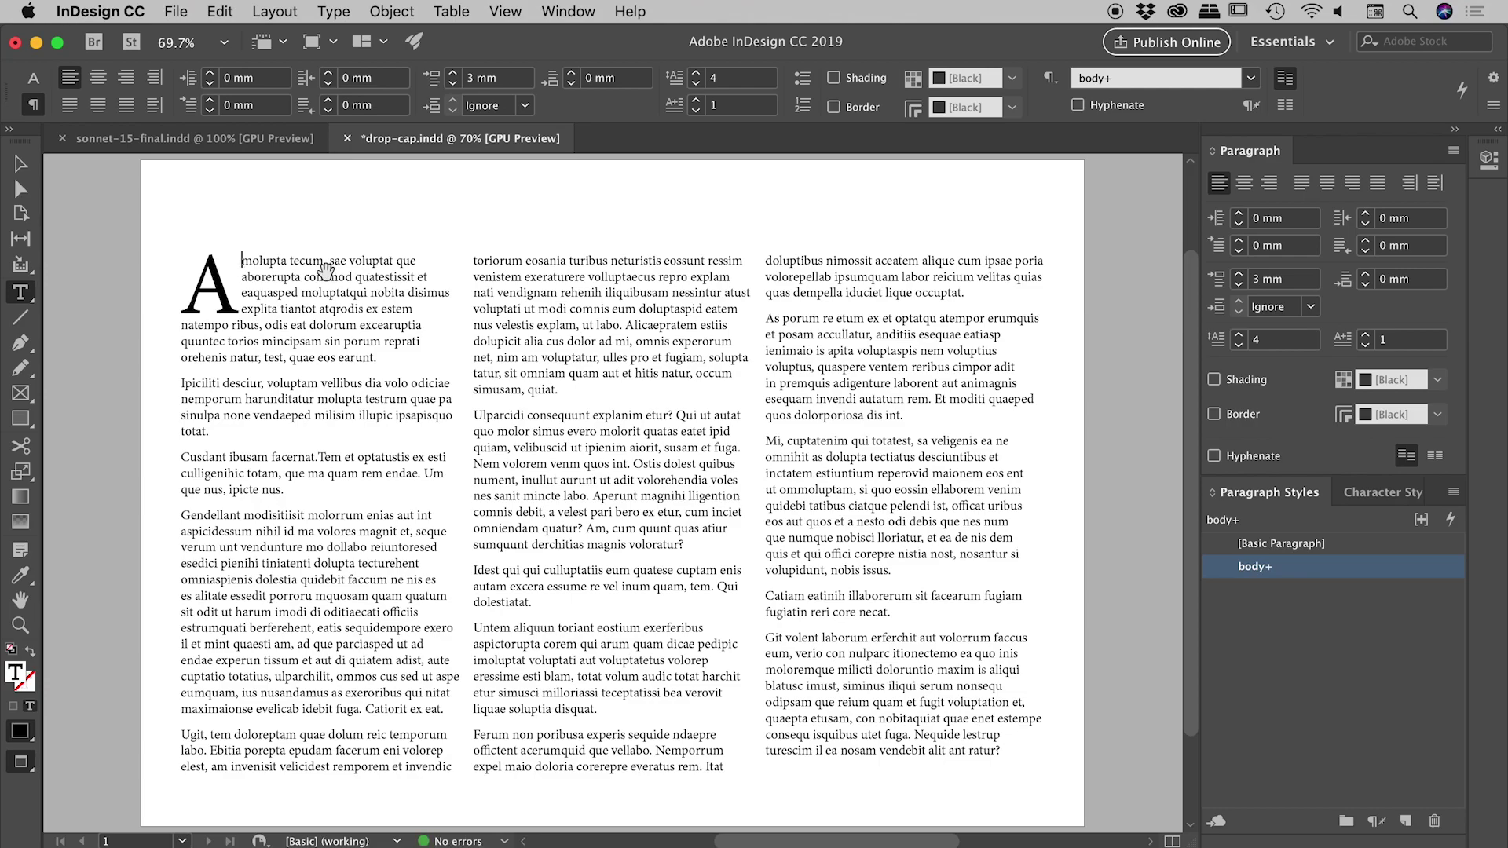
key(alt+Right)
key(alt+Right)
key(alt+Right)
key(alt+Right)
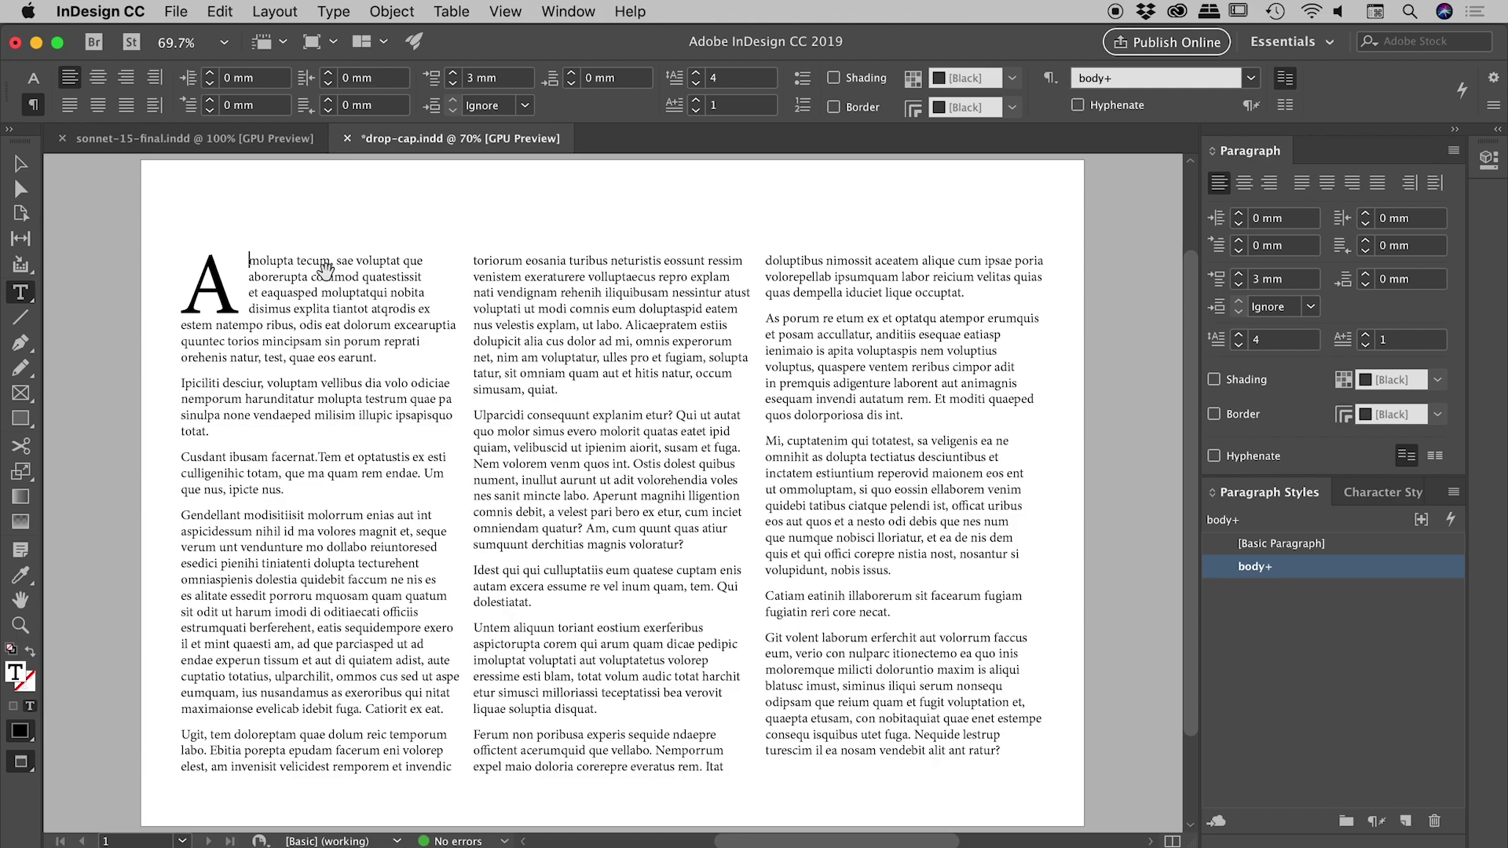
key(alt+Left)
key(alt+Left)
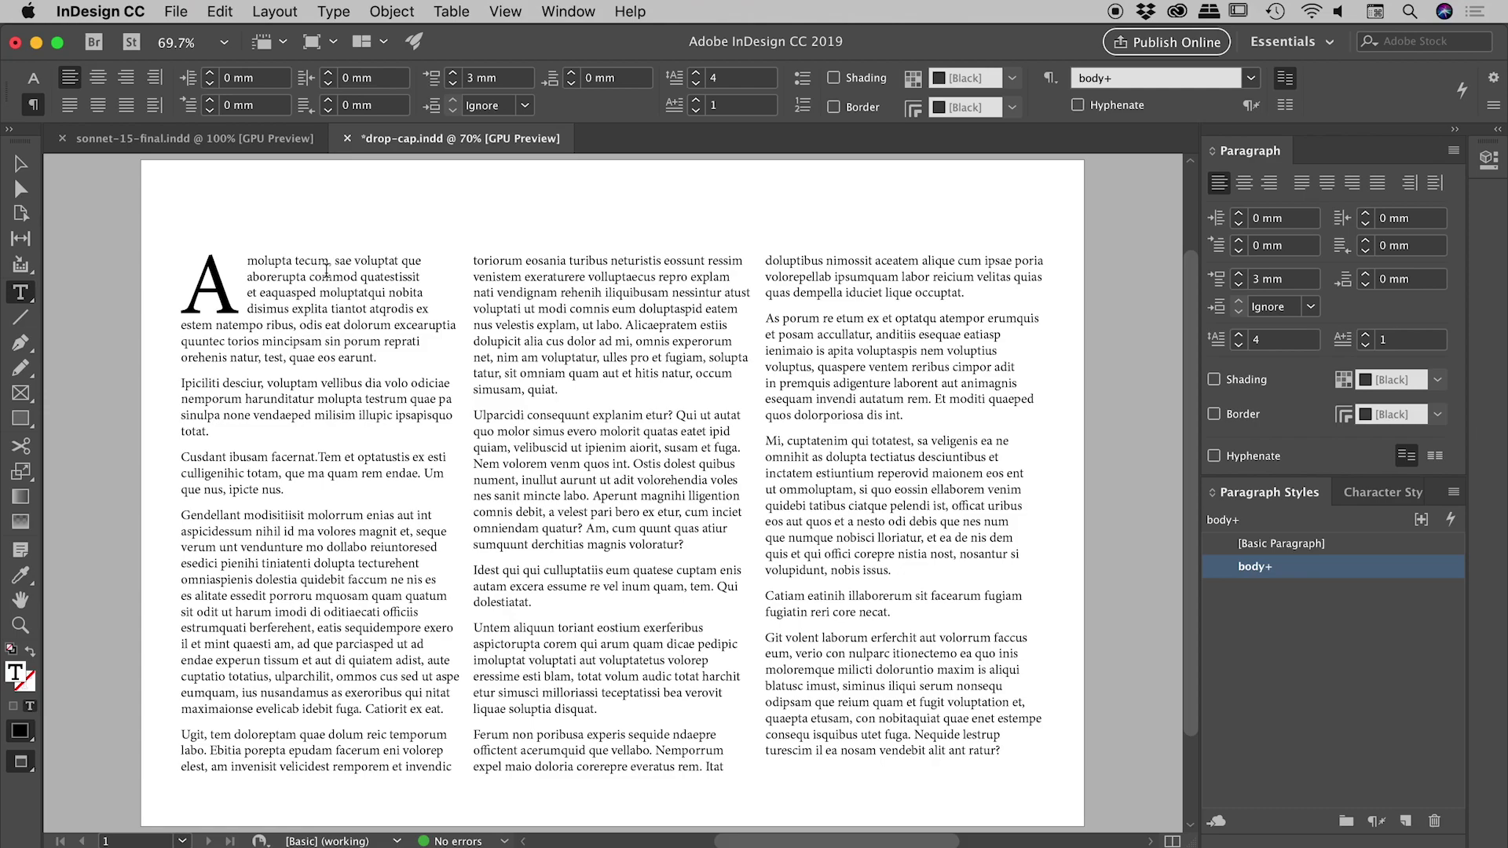
drag(399, 473, 735, 597)
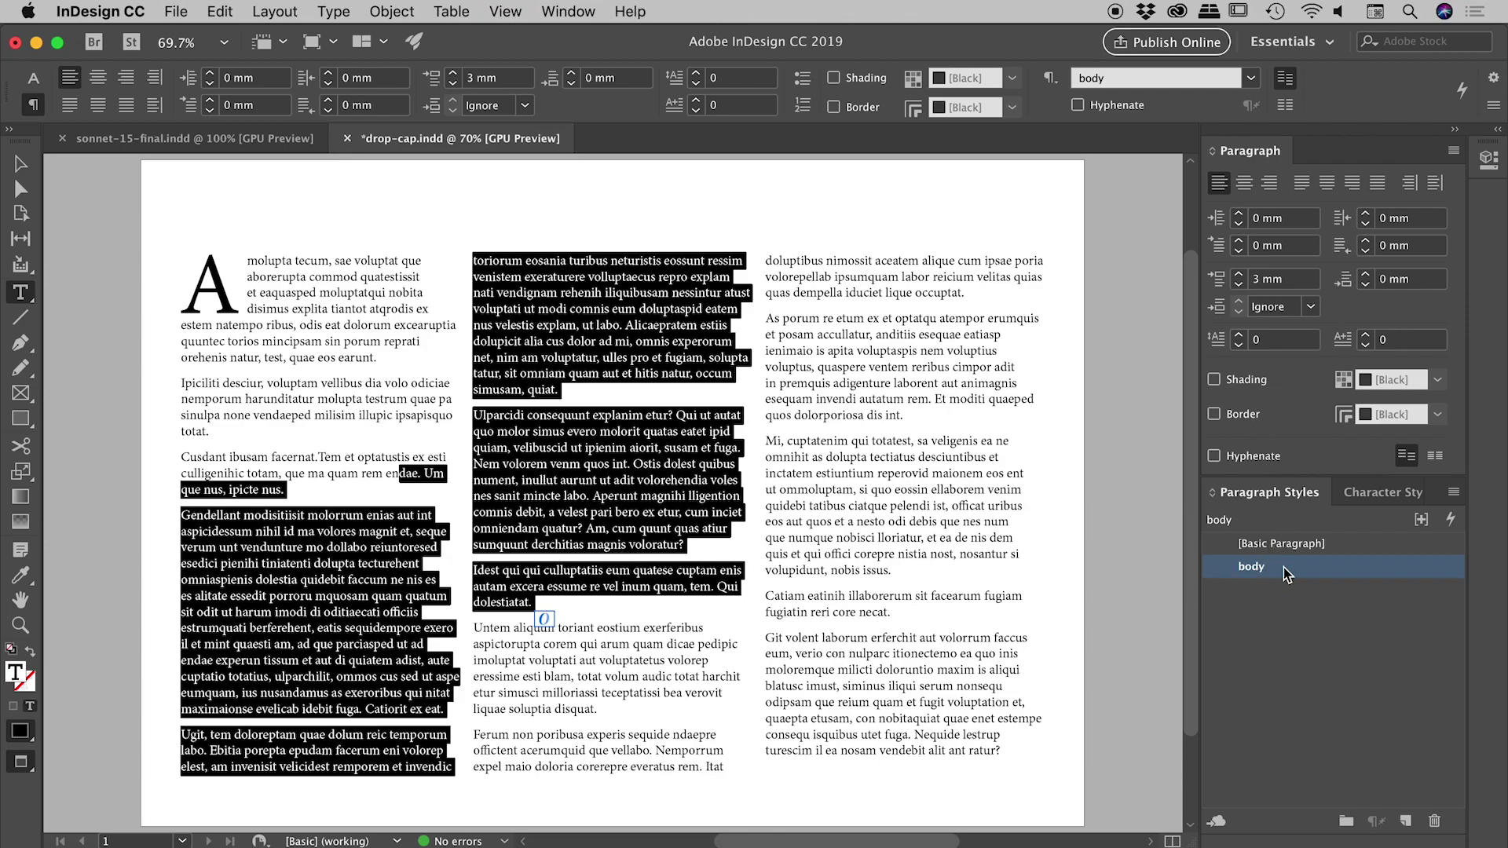
click(676, 547)
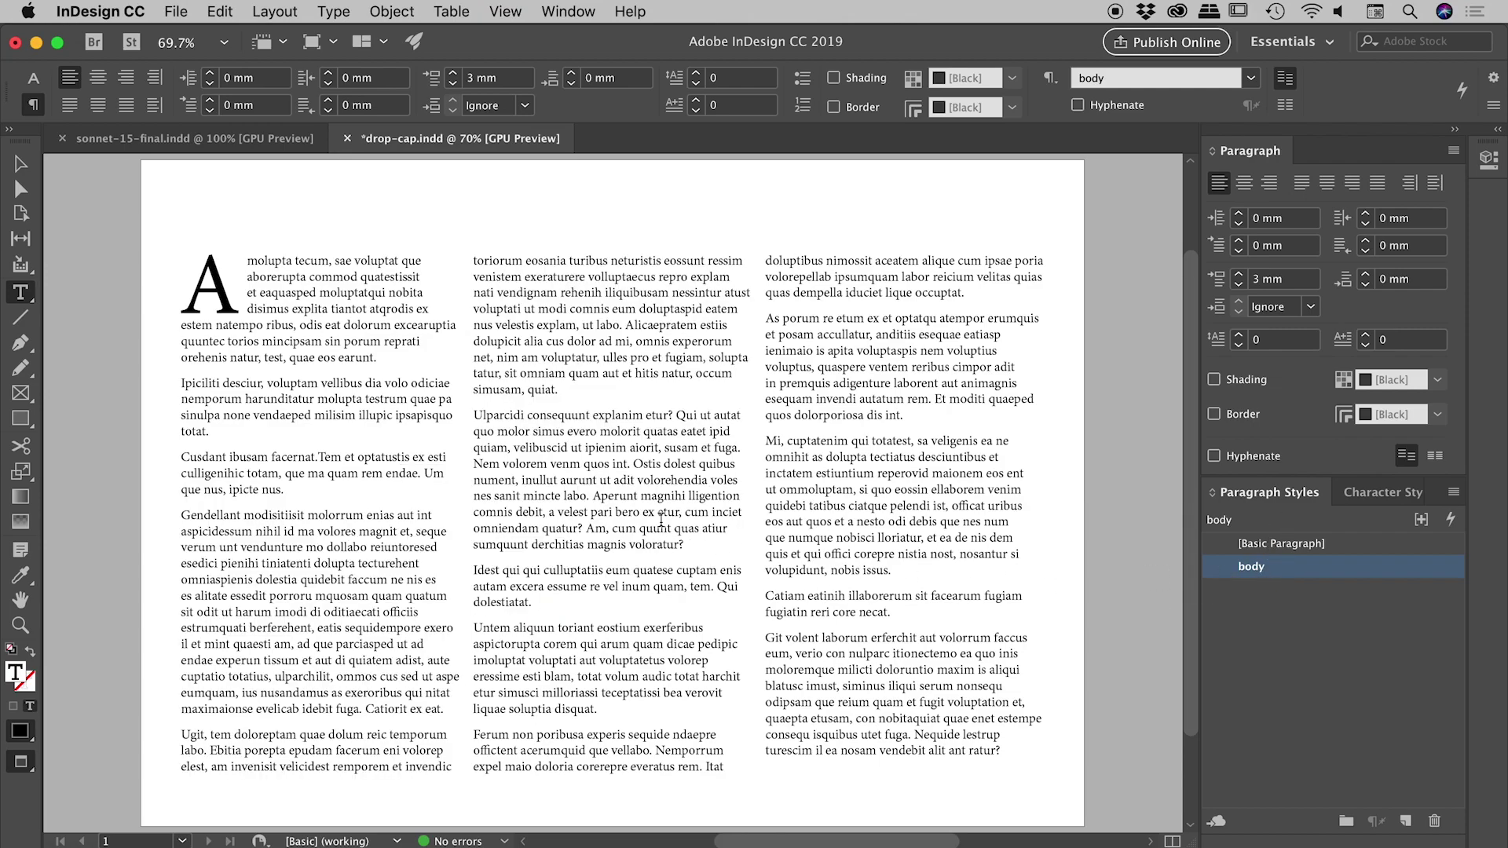
triple_click(661, 520)
click(660, 520)
click(660, 519)
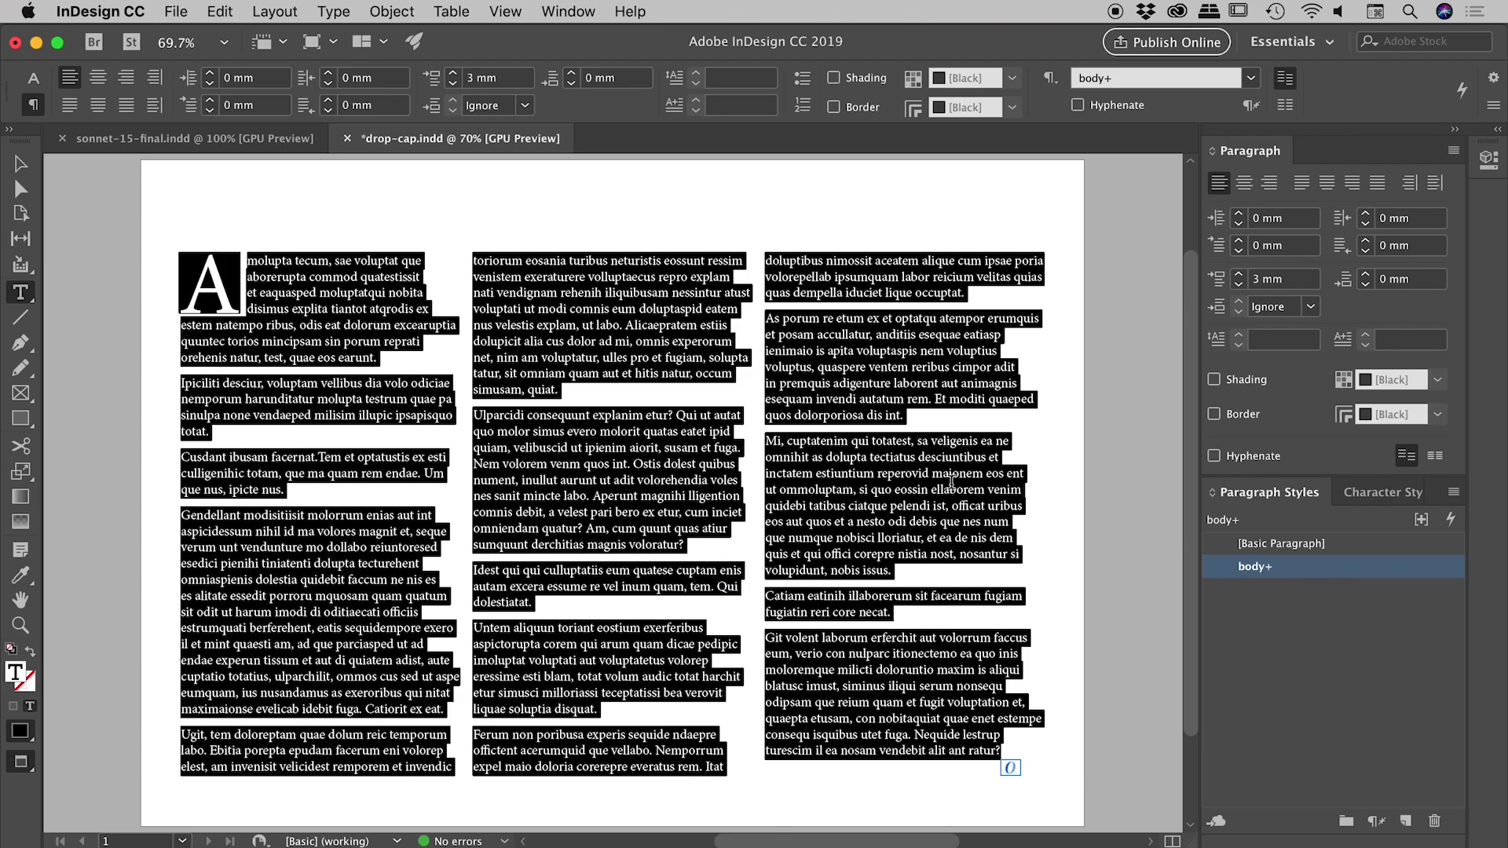
click(391, 325)
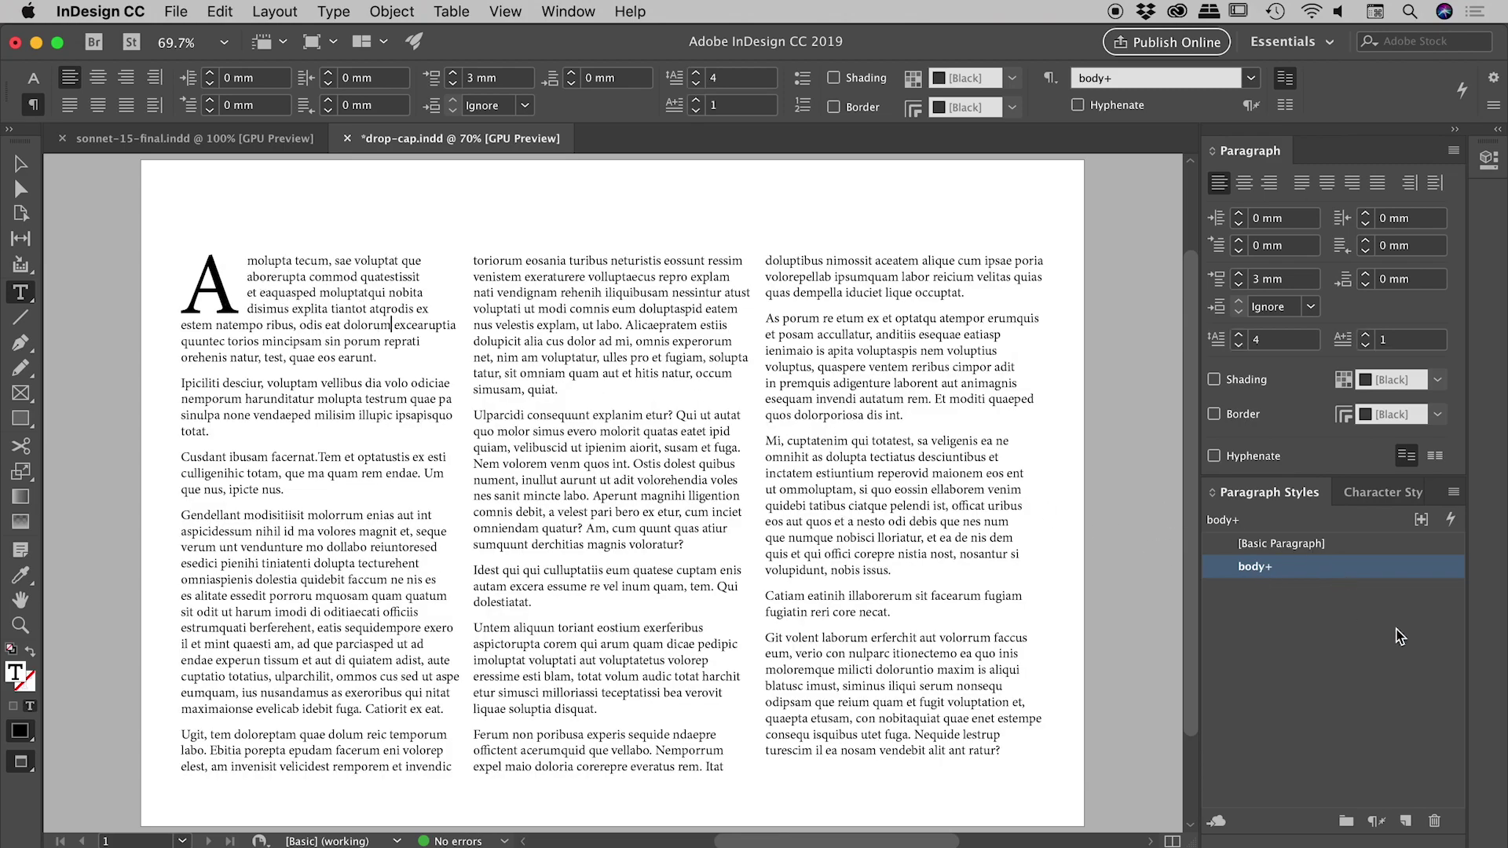
Create the 'intro' paragraph style from the first paragraph, keeping its four-line drop cap.
mouse_move(1270, 573)
click(340, 302)
click(1453, 492)
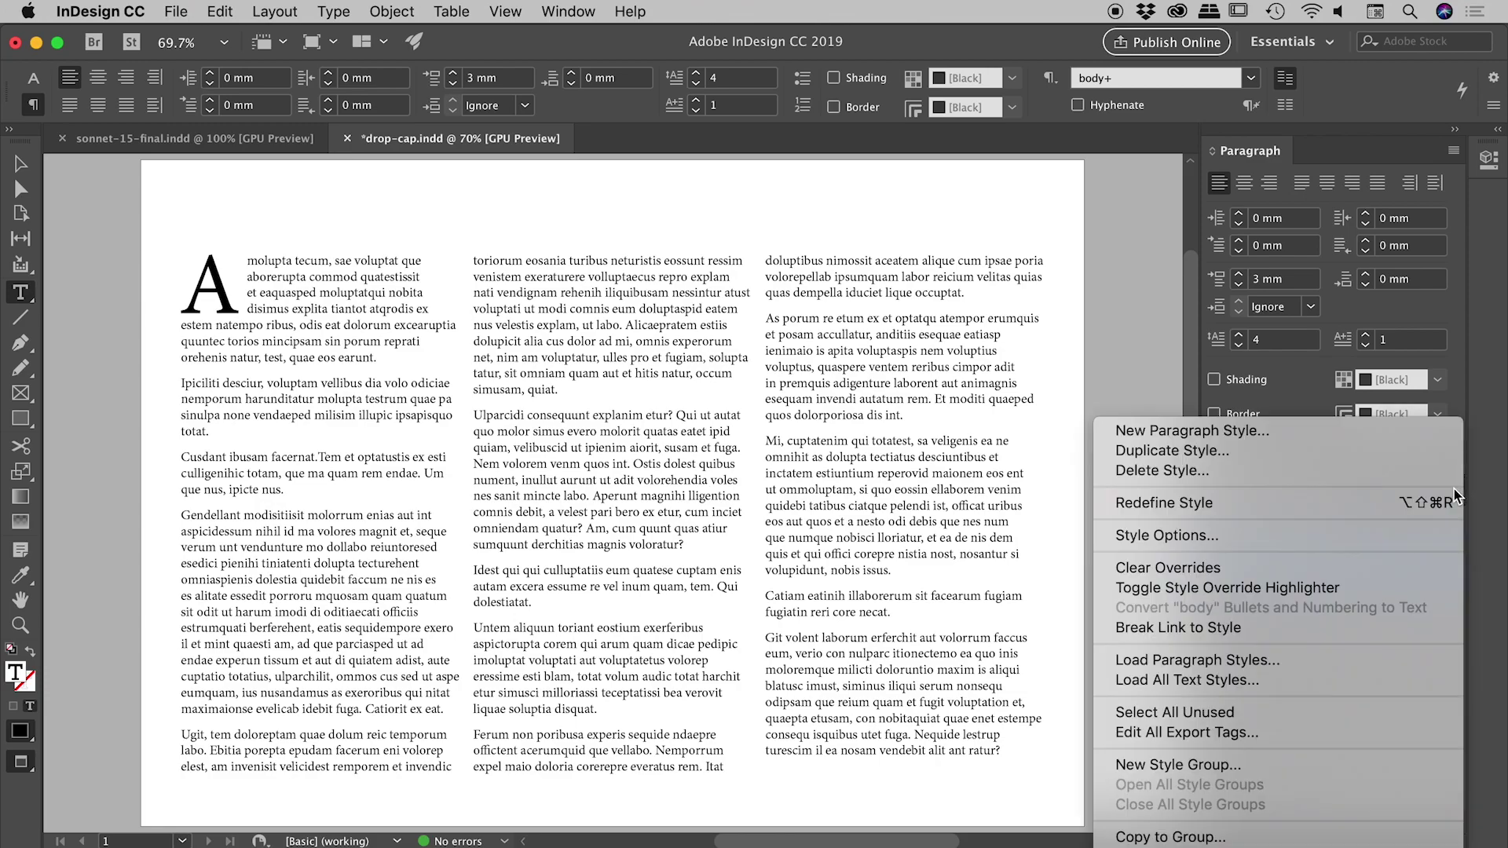
click(1157, 421)
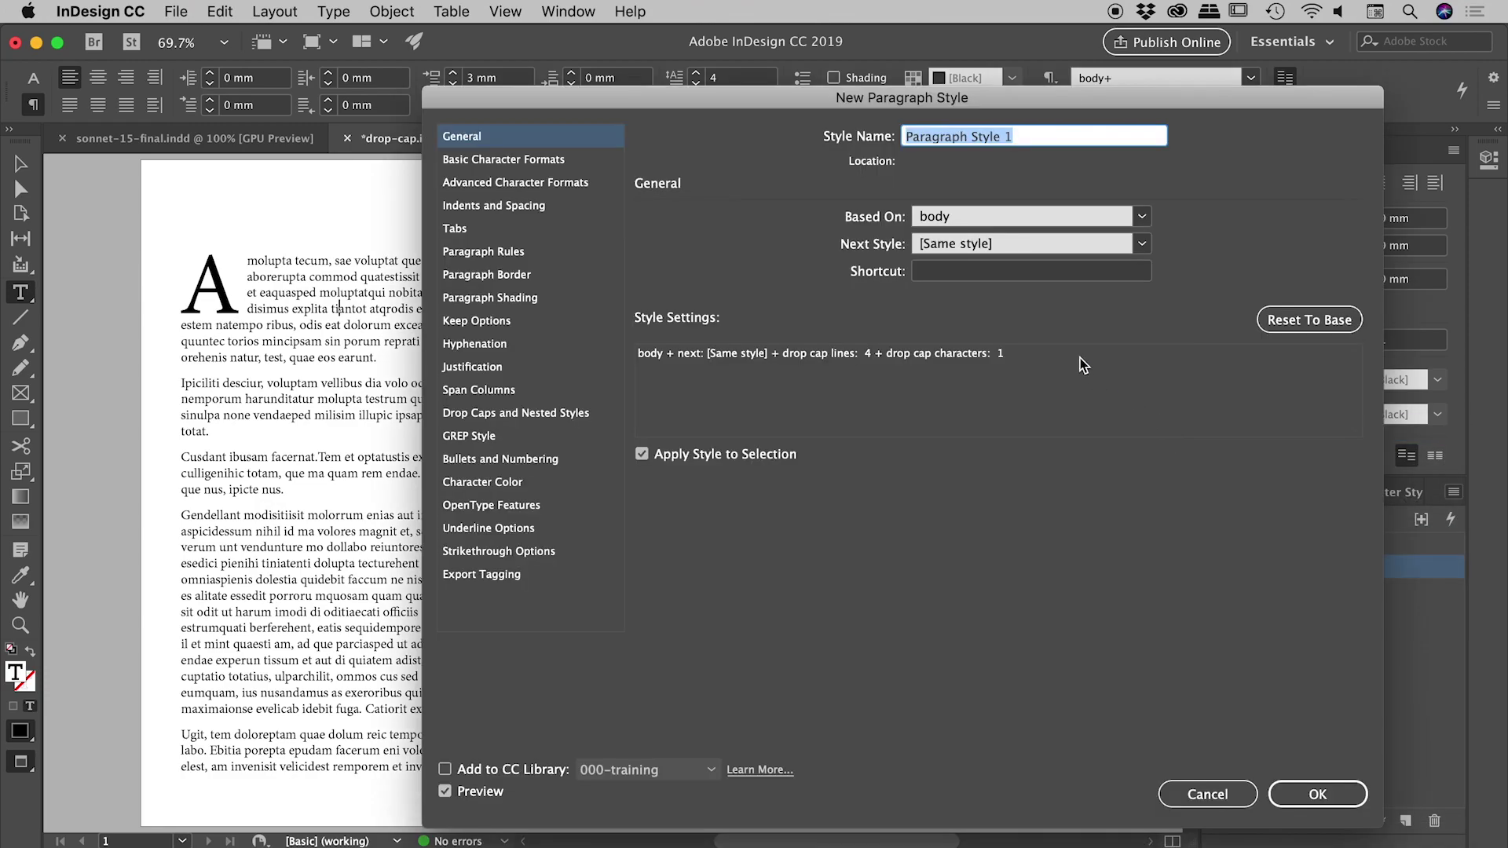
text(intro)
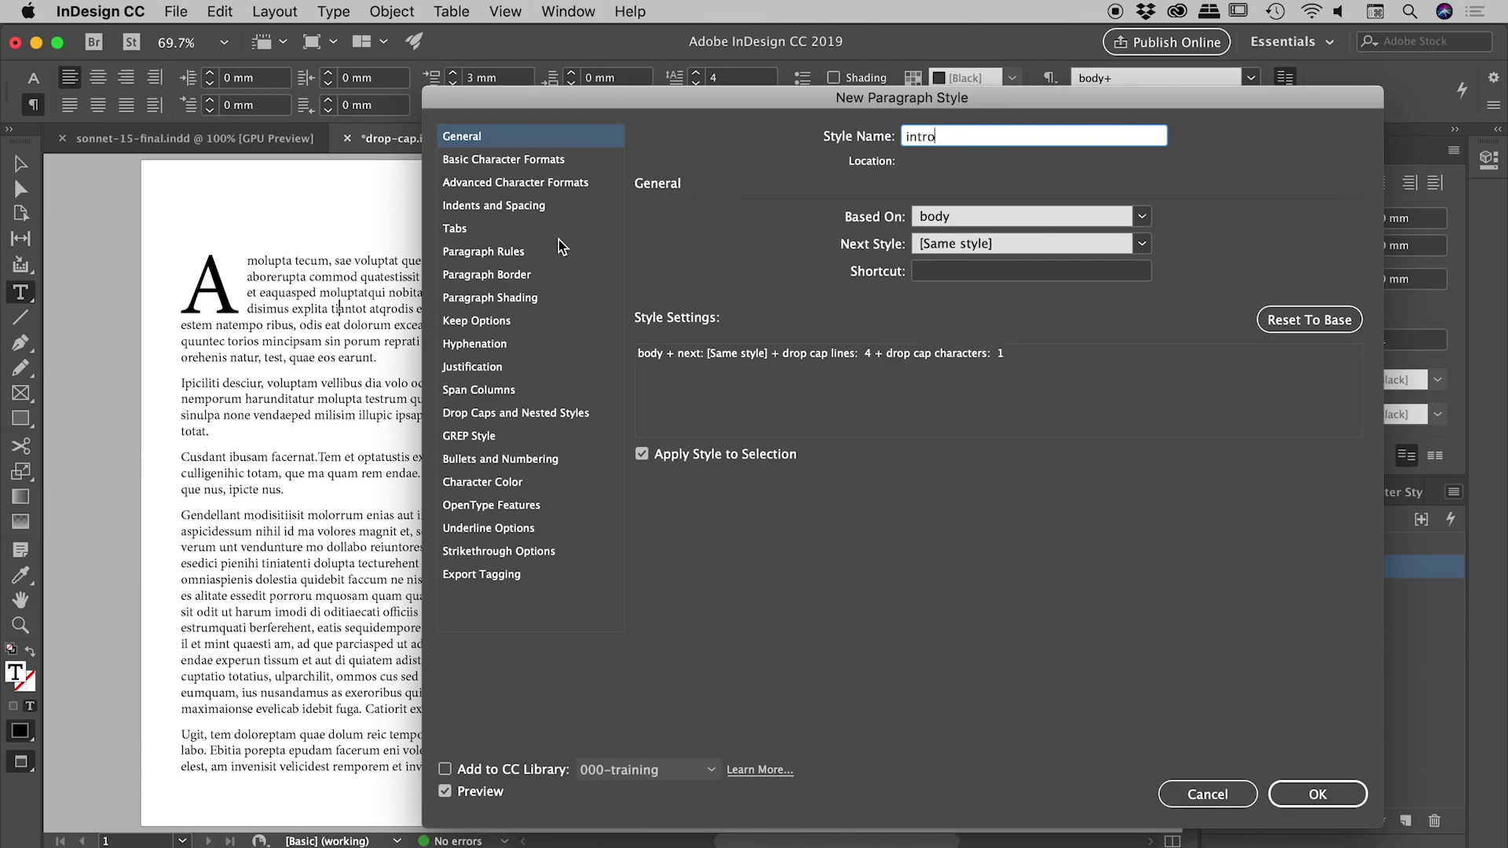
click(503, 415)
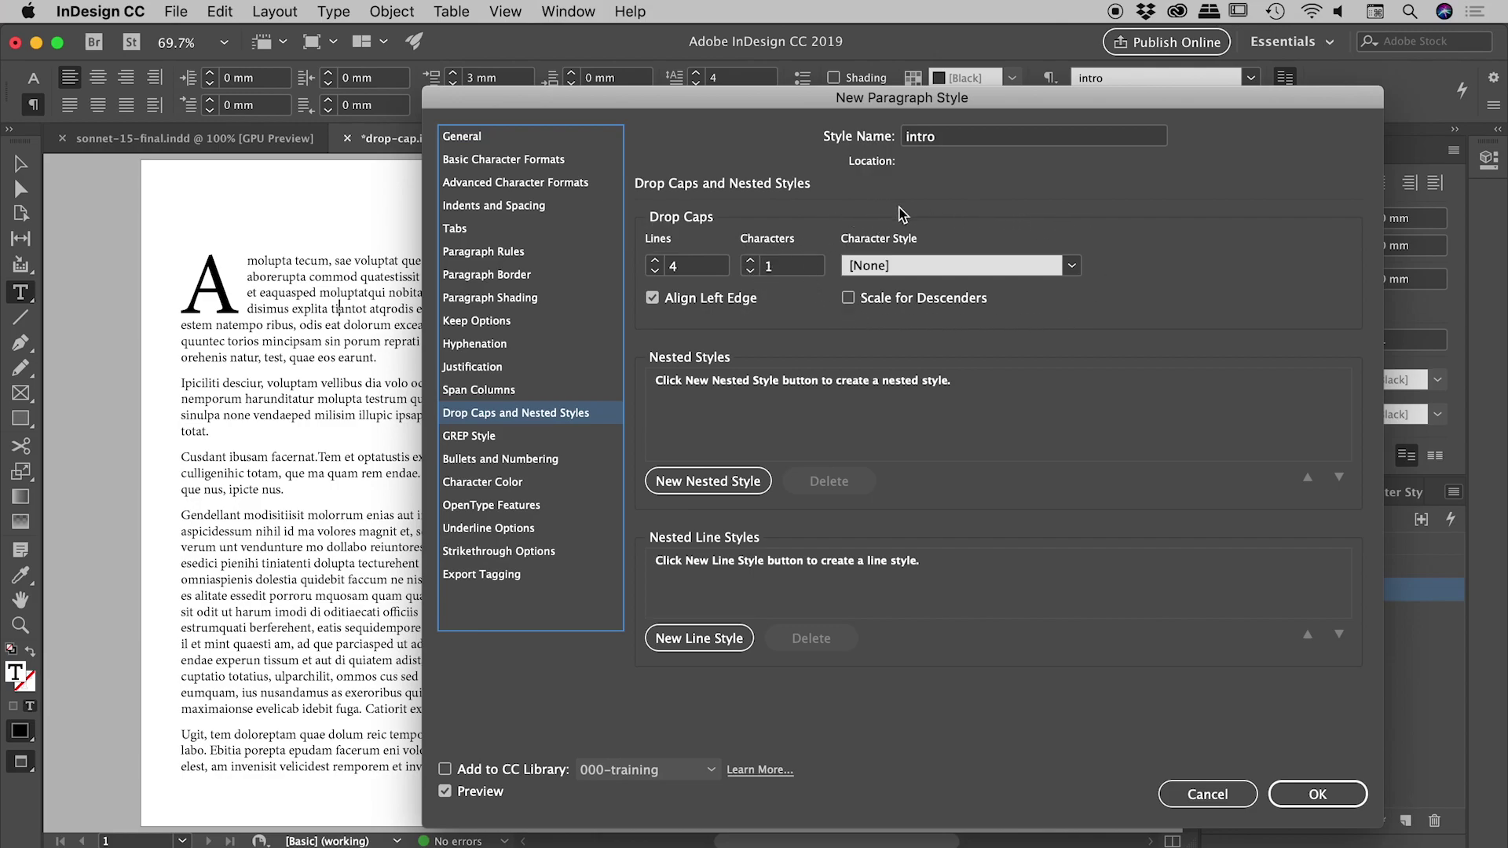
click(1319, 794)
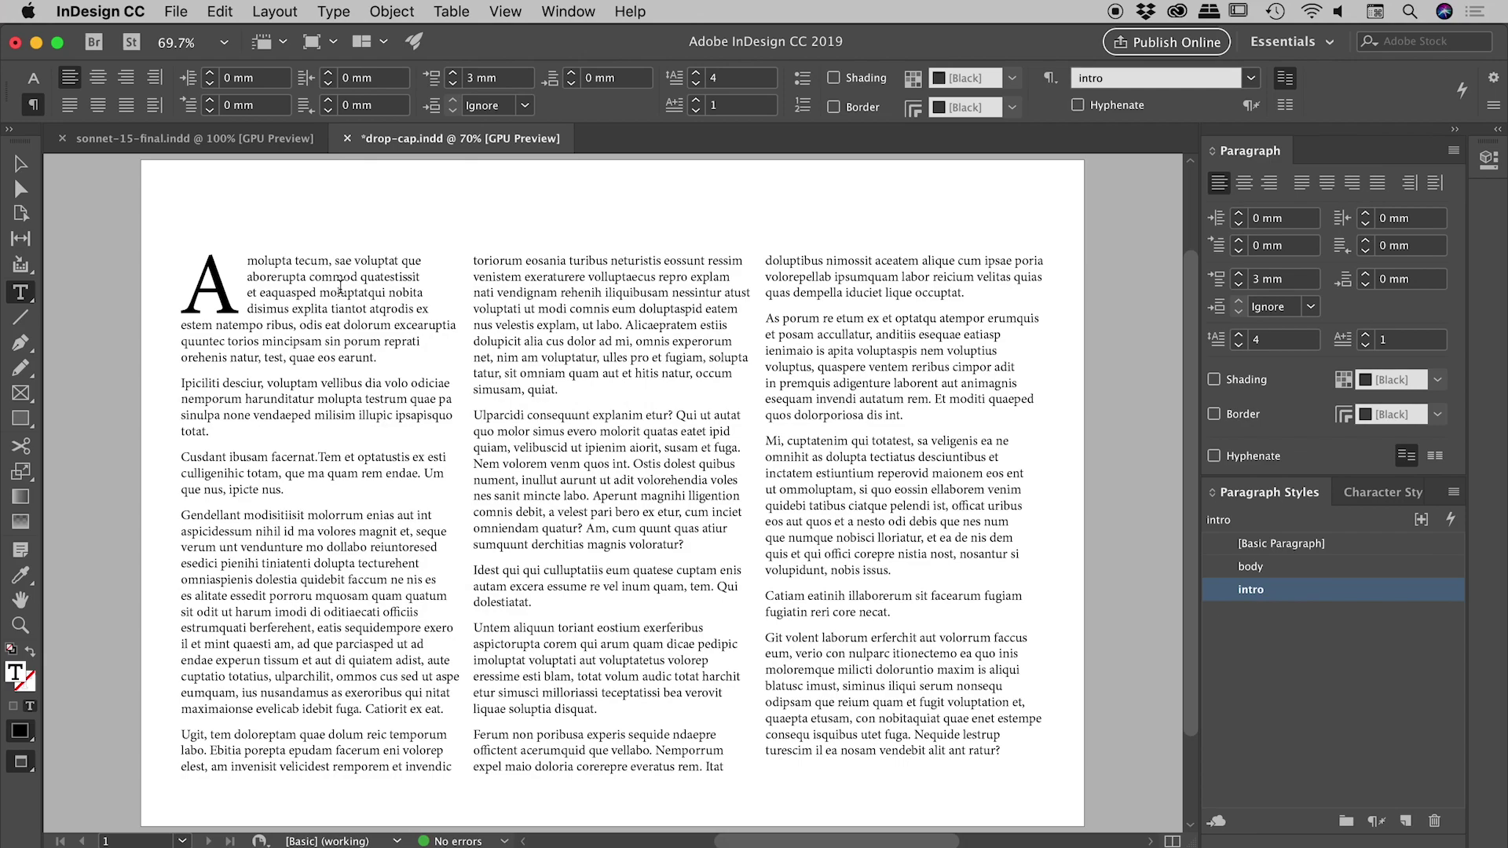
click(541, 430)
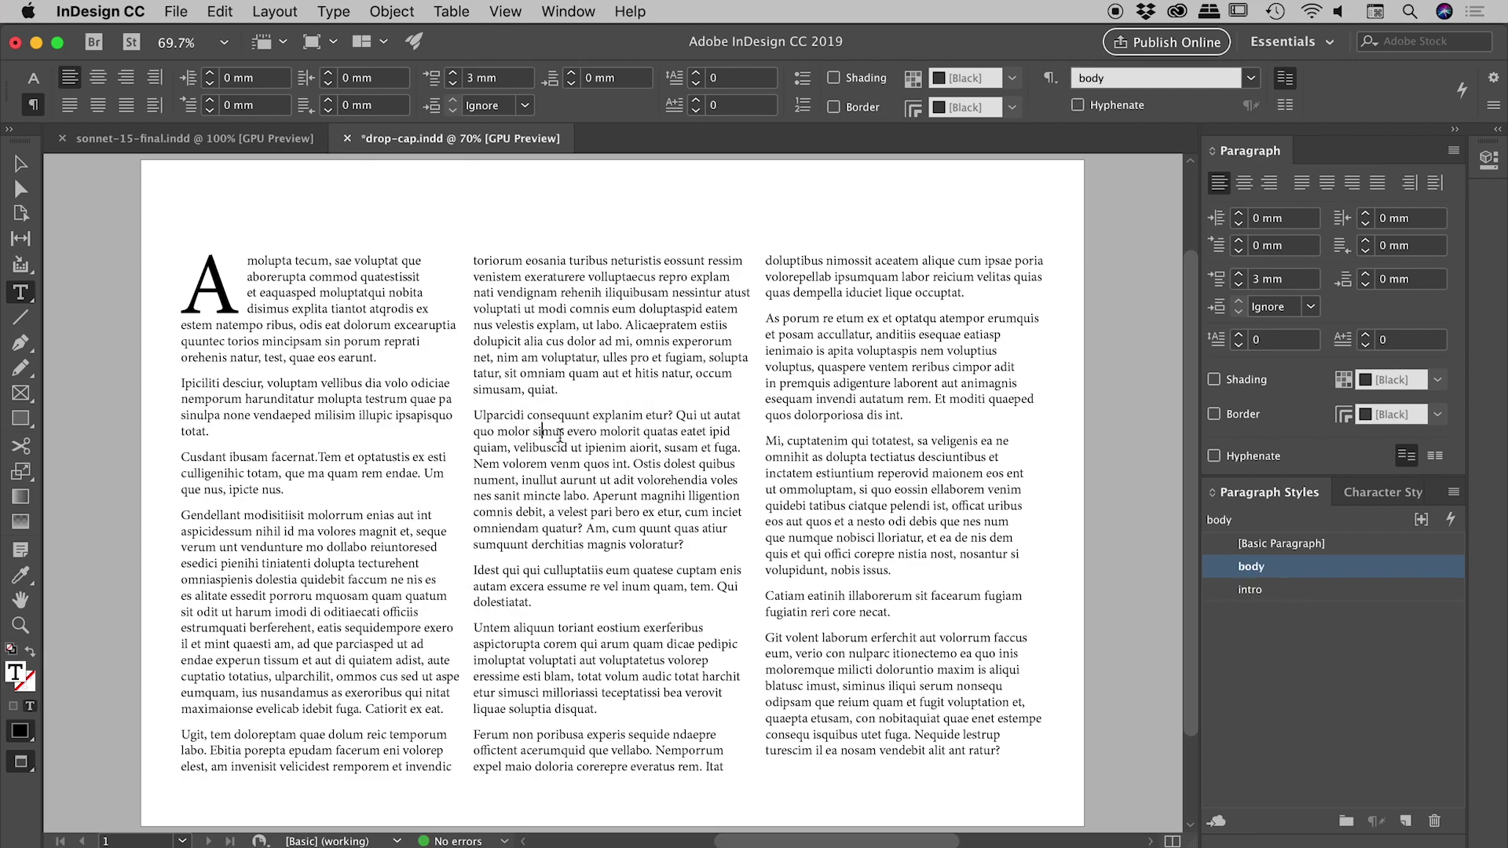
click(1251, 590)
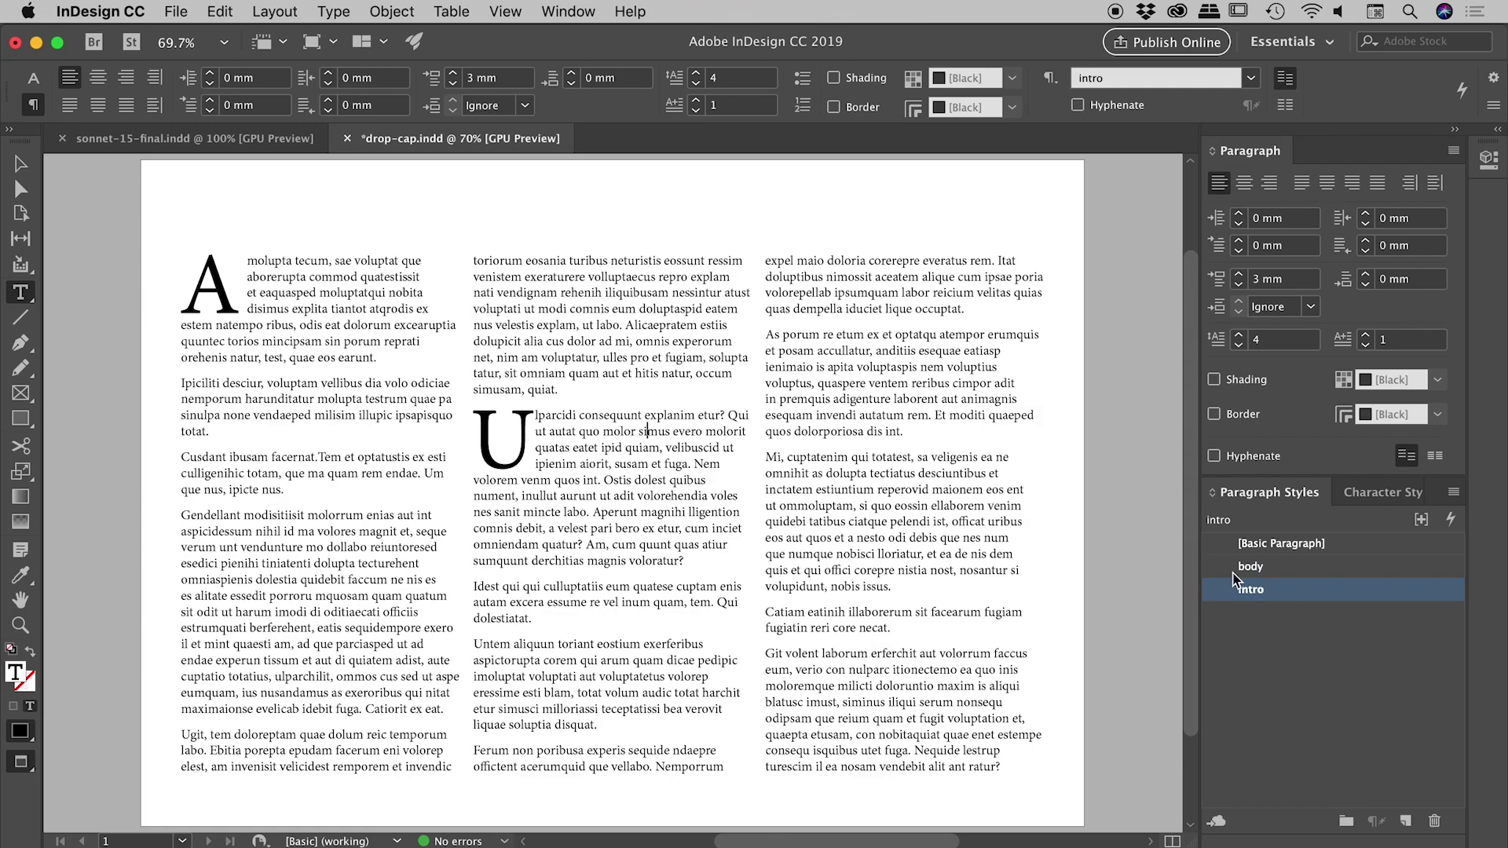
click(1271, 571)
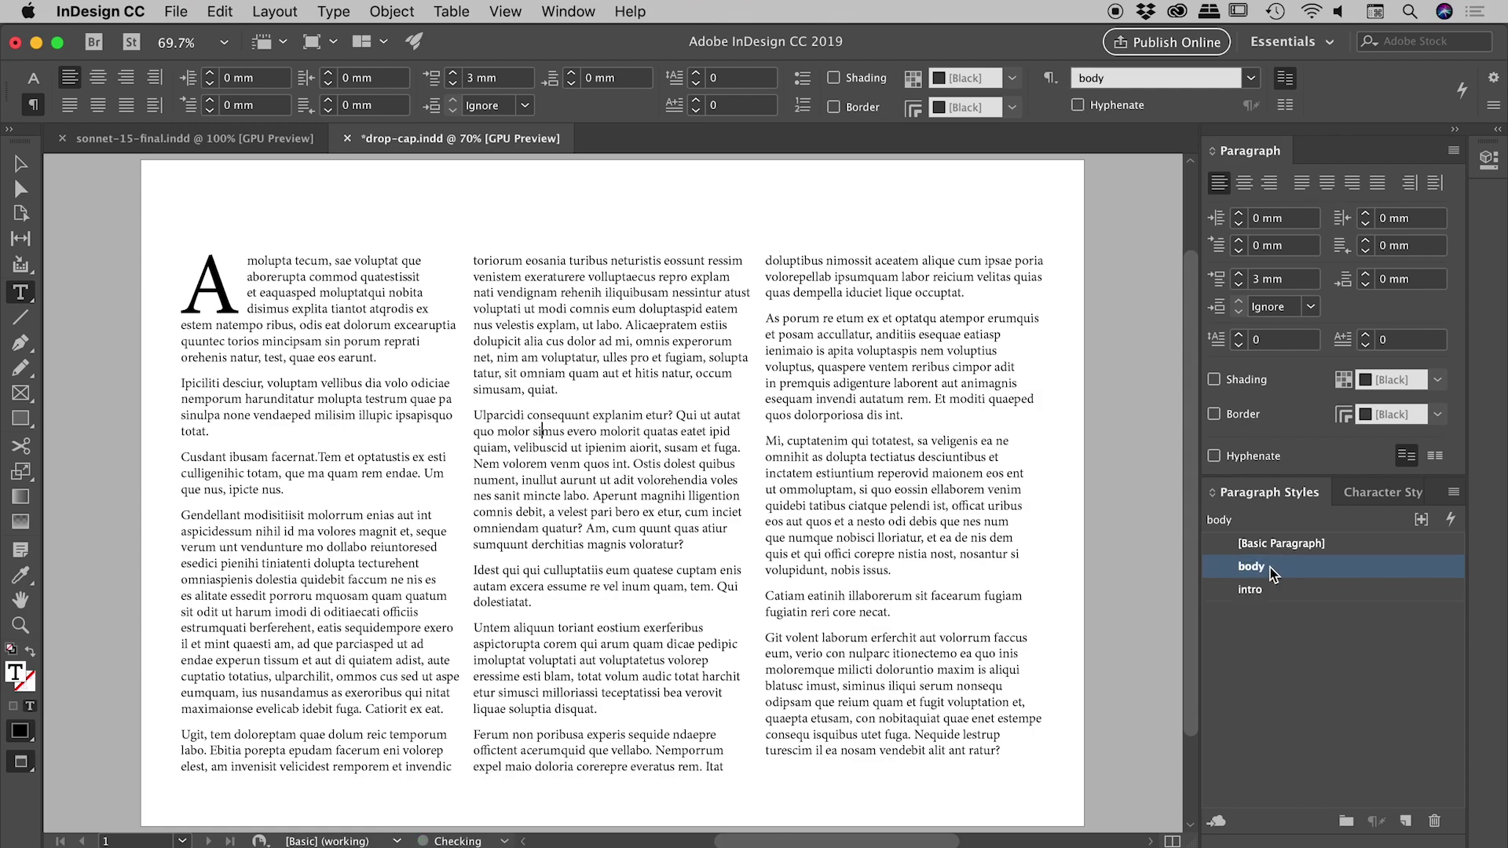
click(20, 163)
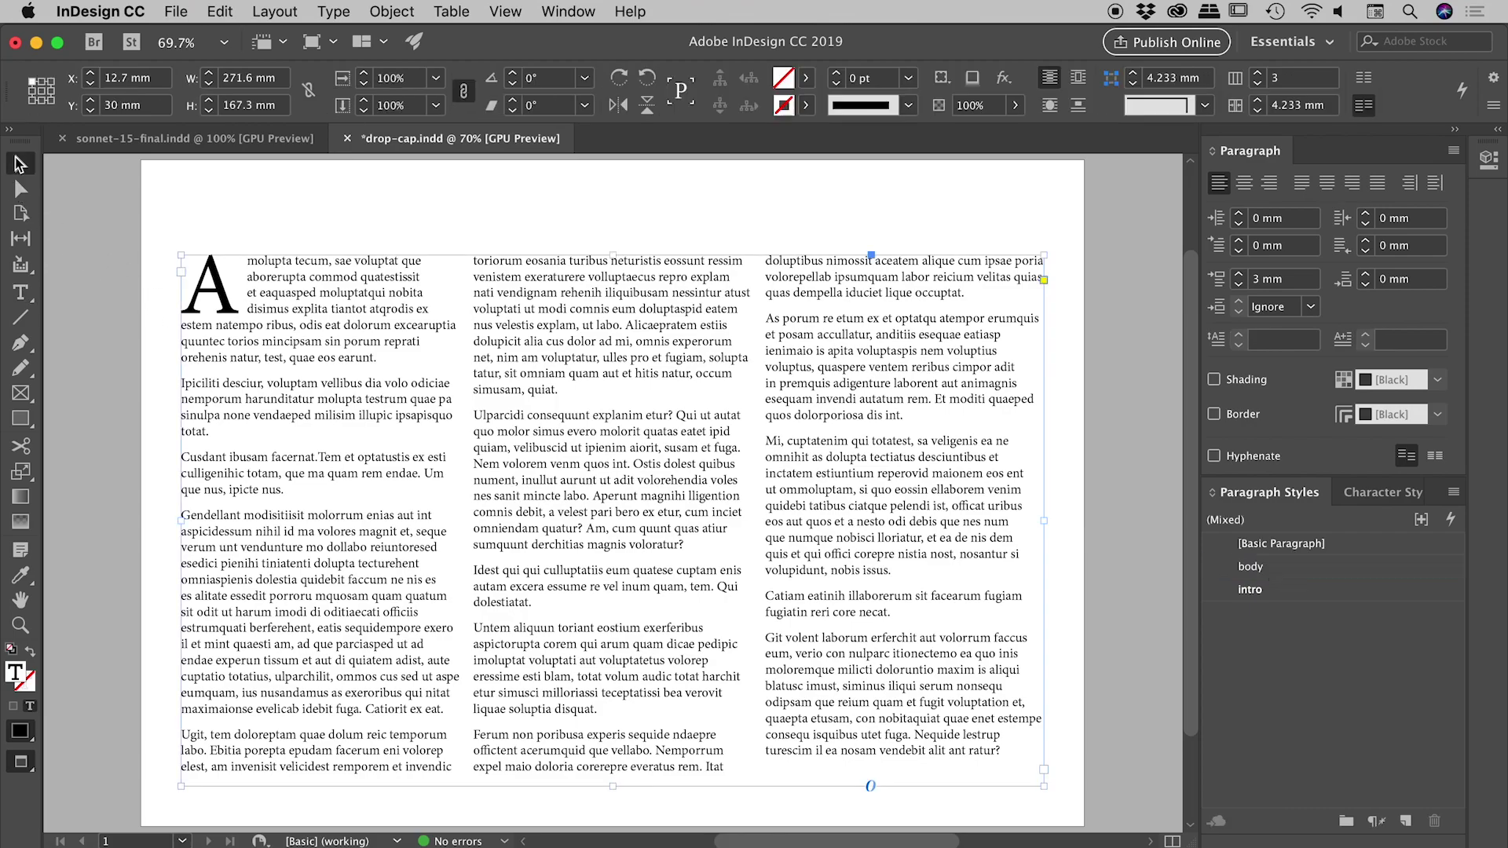
Open the 'drop cap' character style and check its BaroqueTextJF Regular basic character formats.
click(1379, 494)
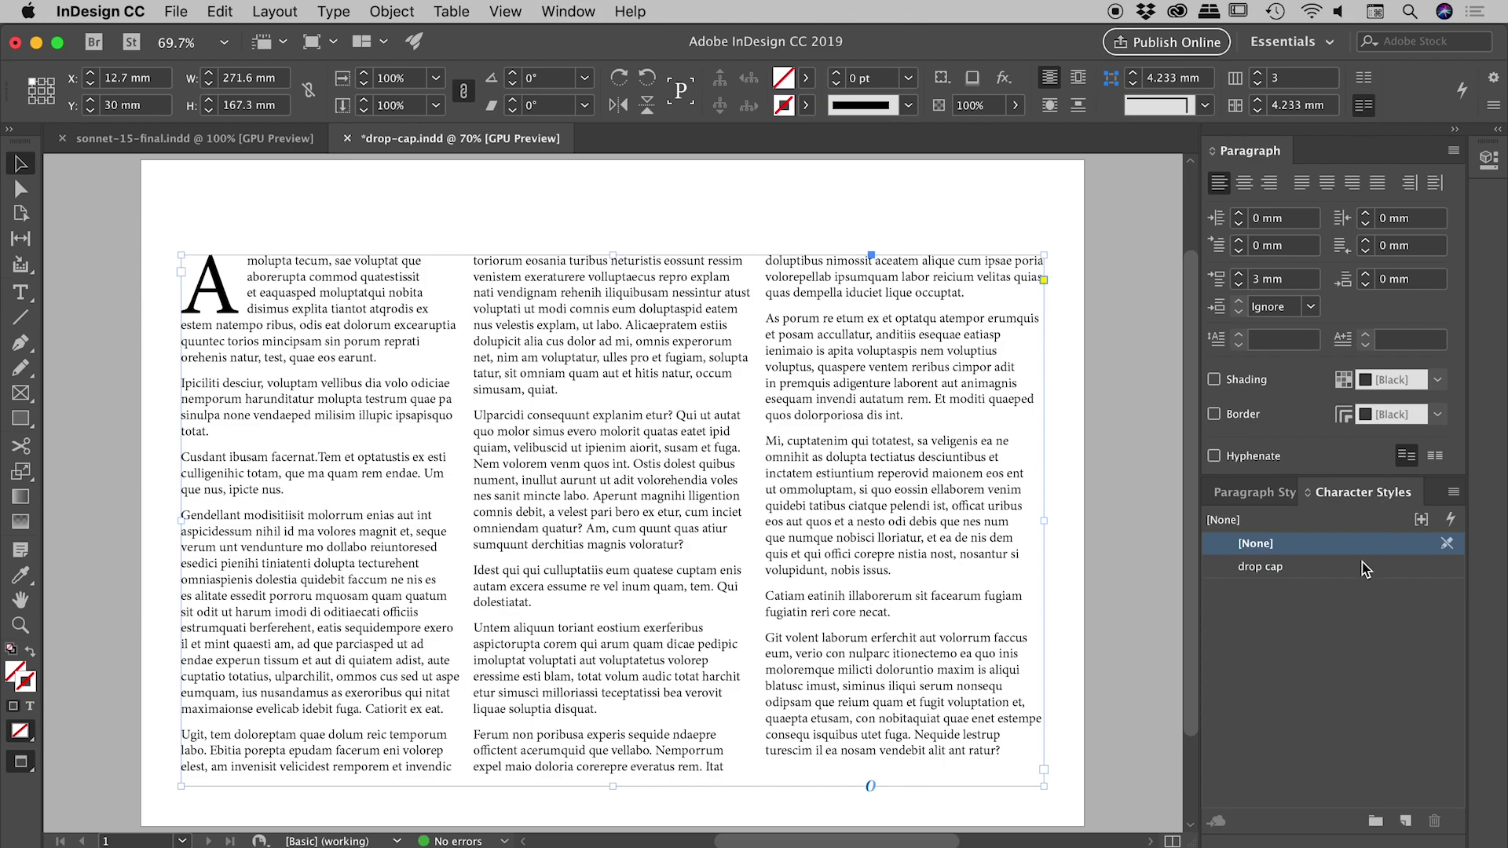
click(1013, 222)
click(1257, 566)
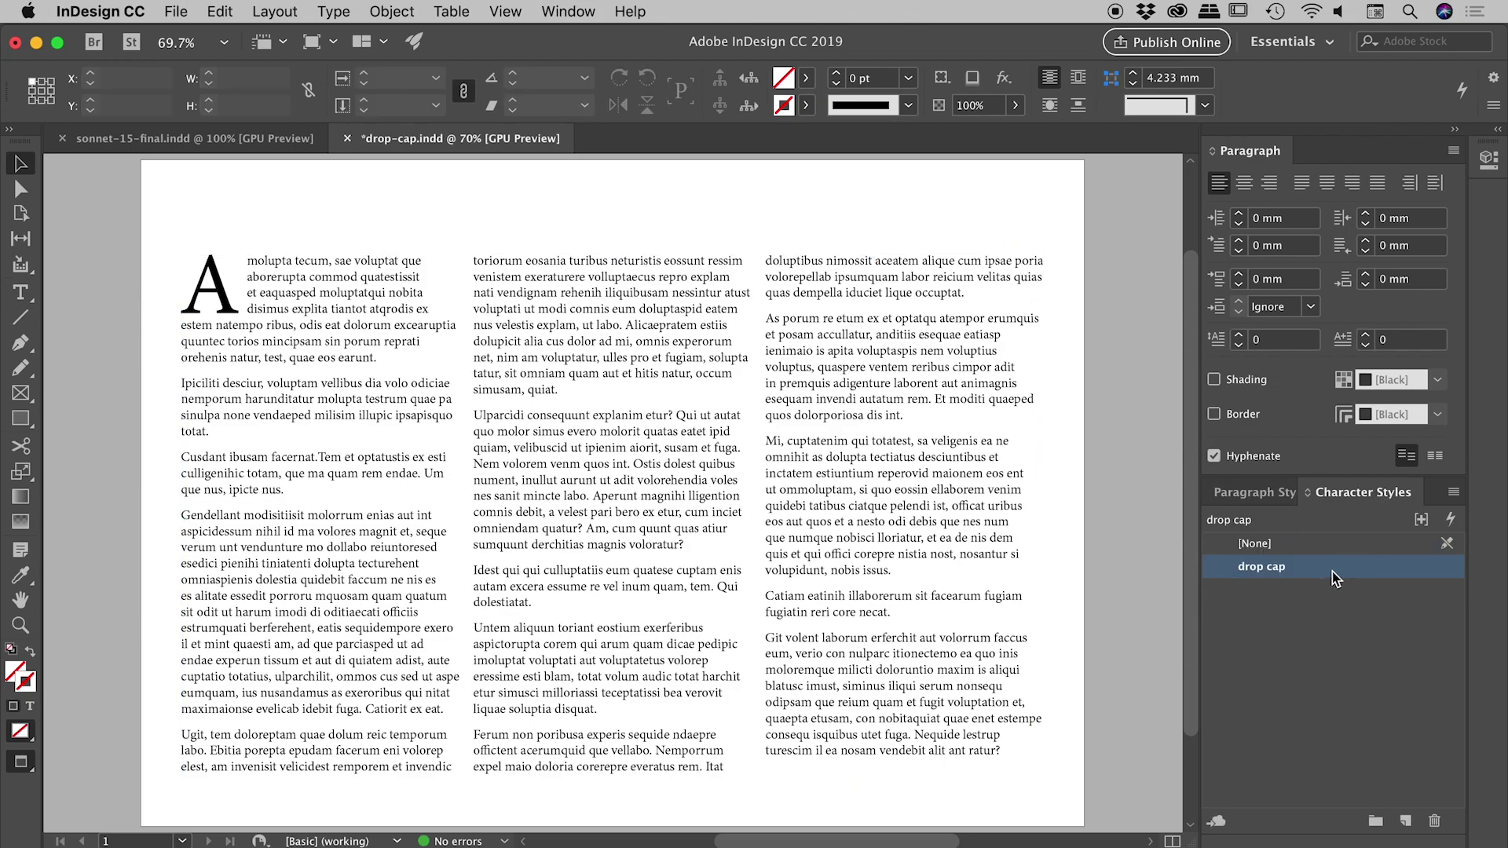
double_click(1331, 567)
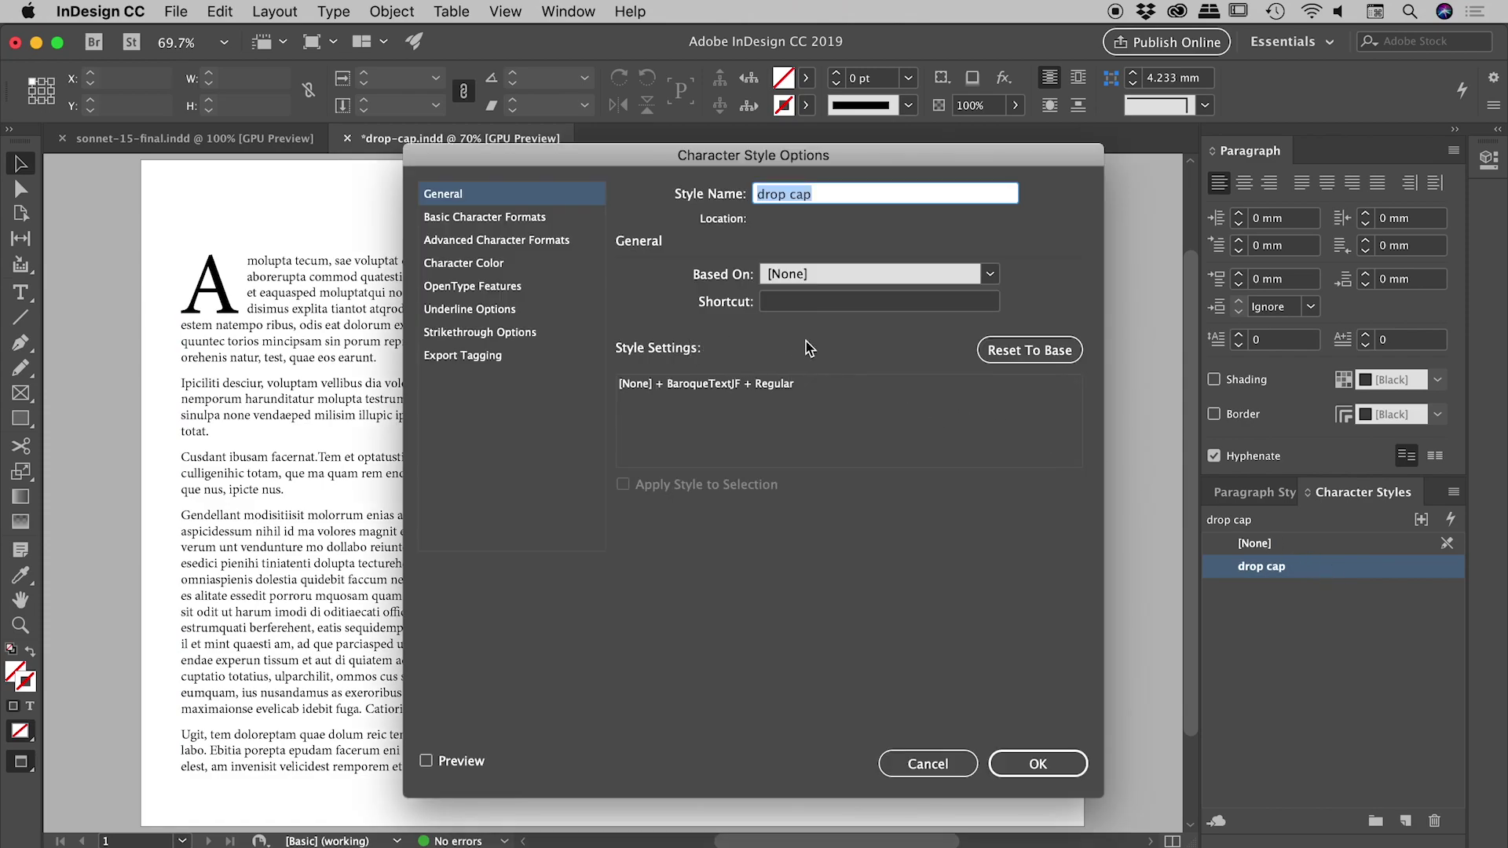
click(503, 218)
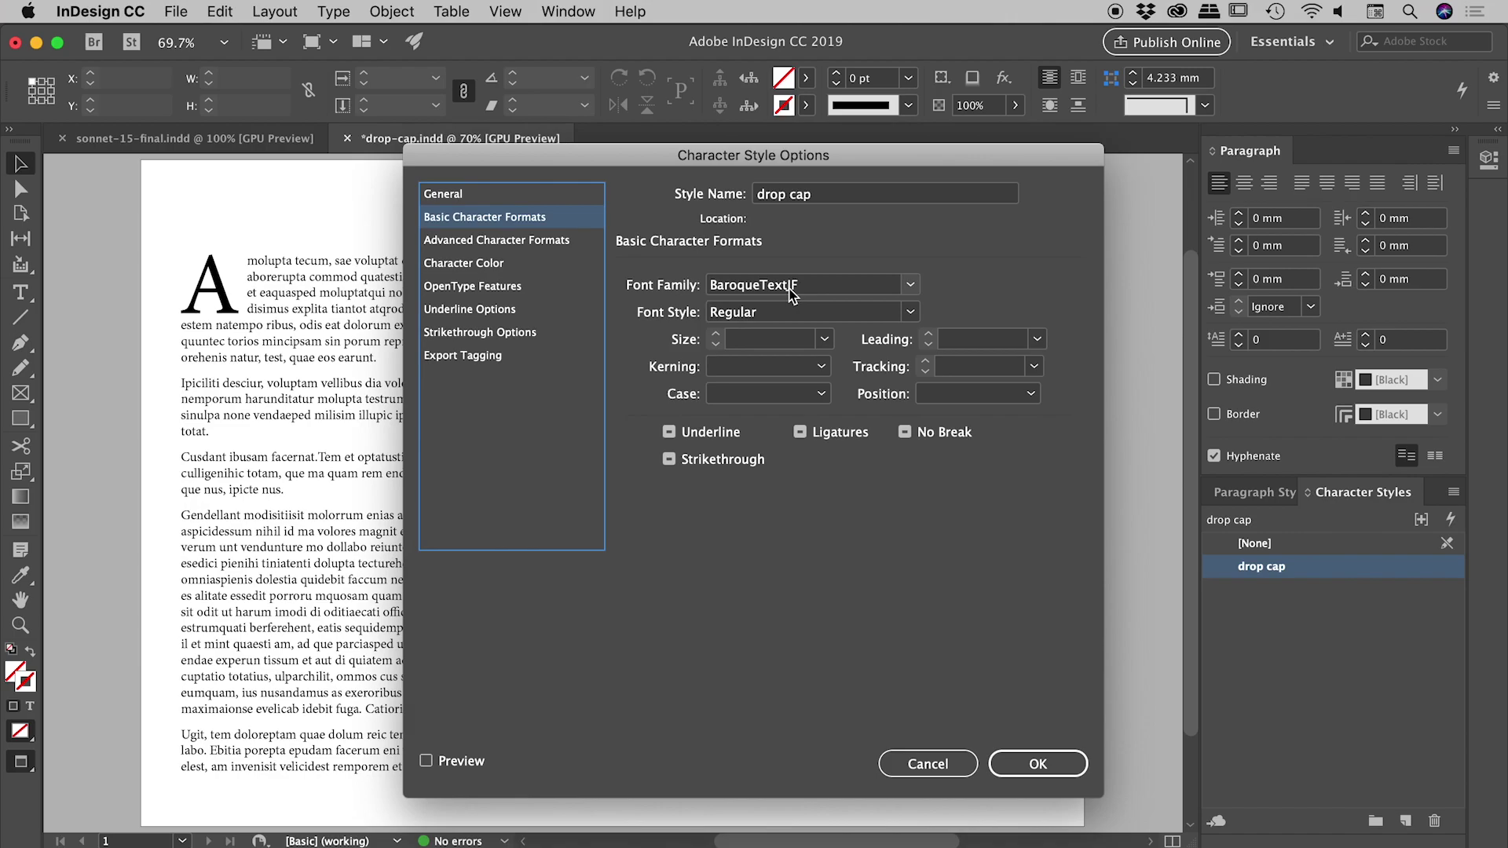
Set the intro style's drop cap to the 'drop cap' character style, Scale for Descenders, 6 lines.
click(939, 767)
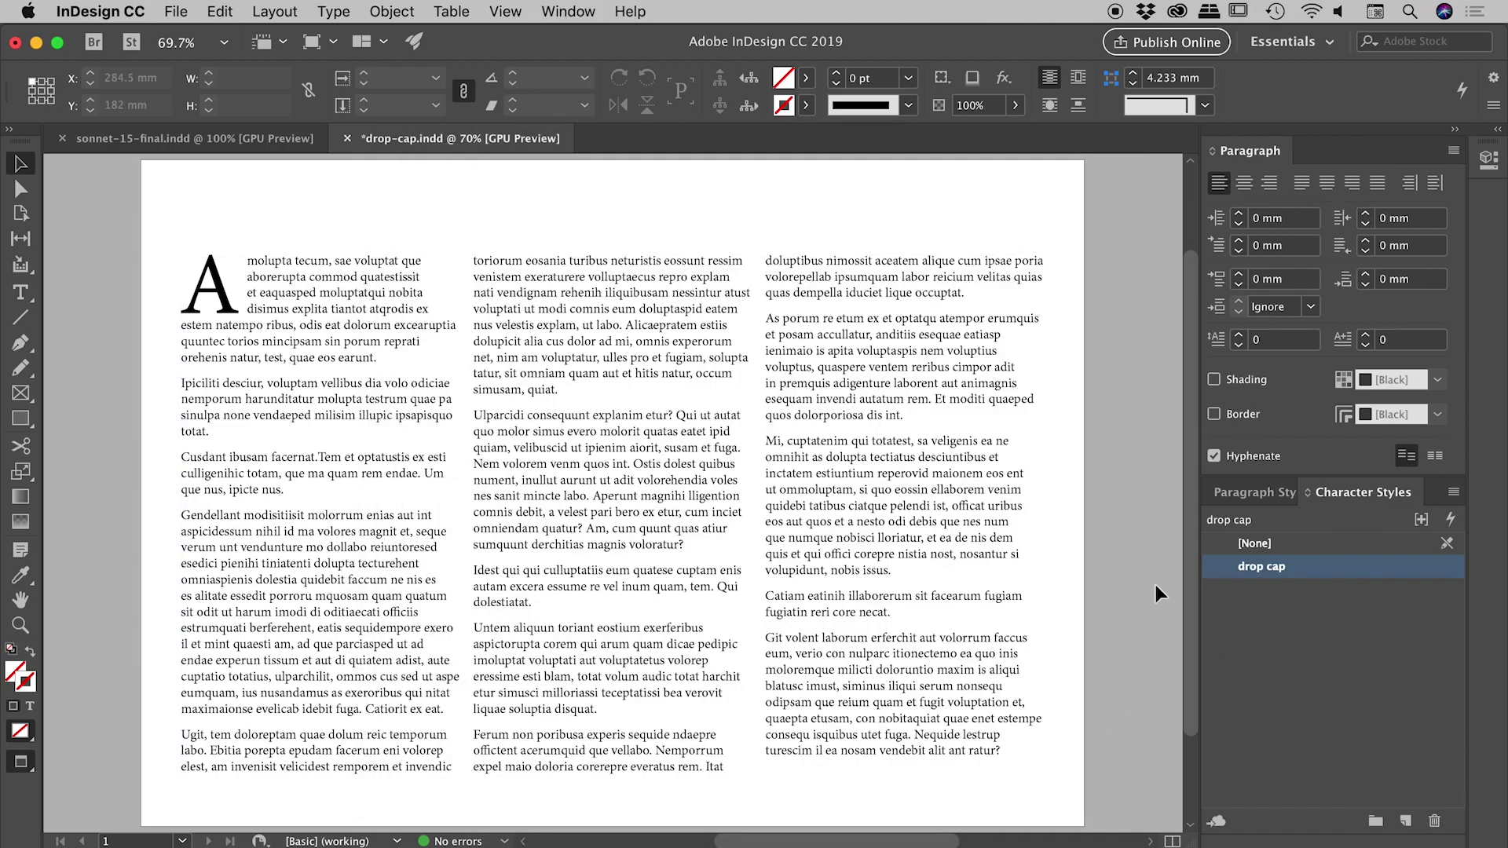
click(1255, 493)
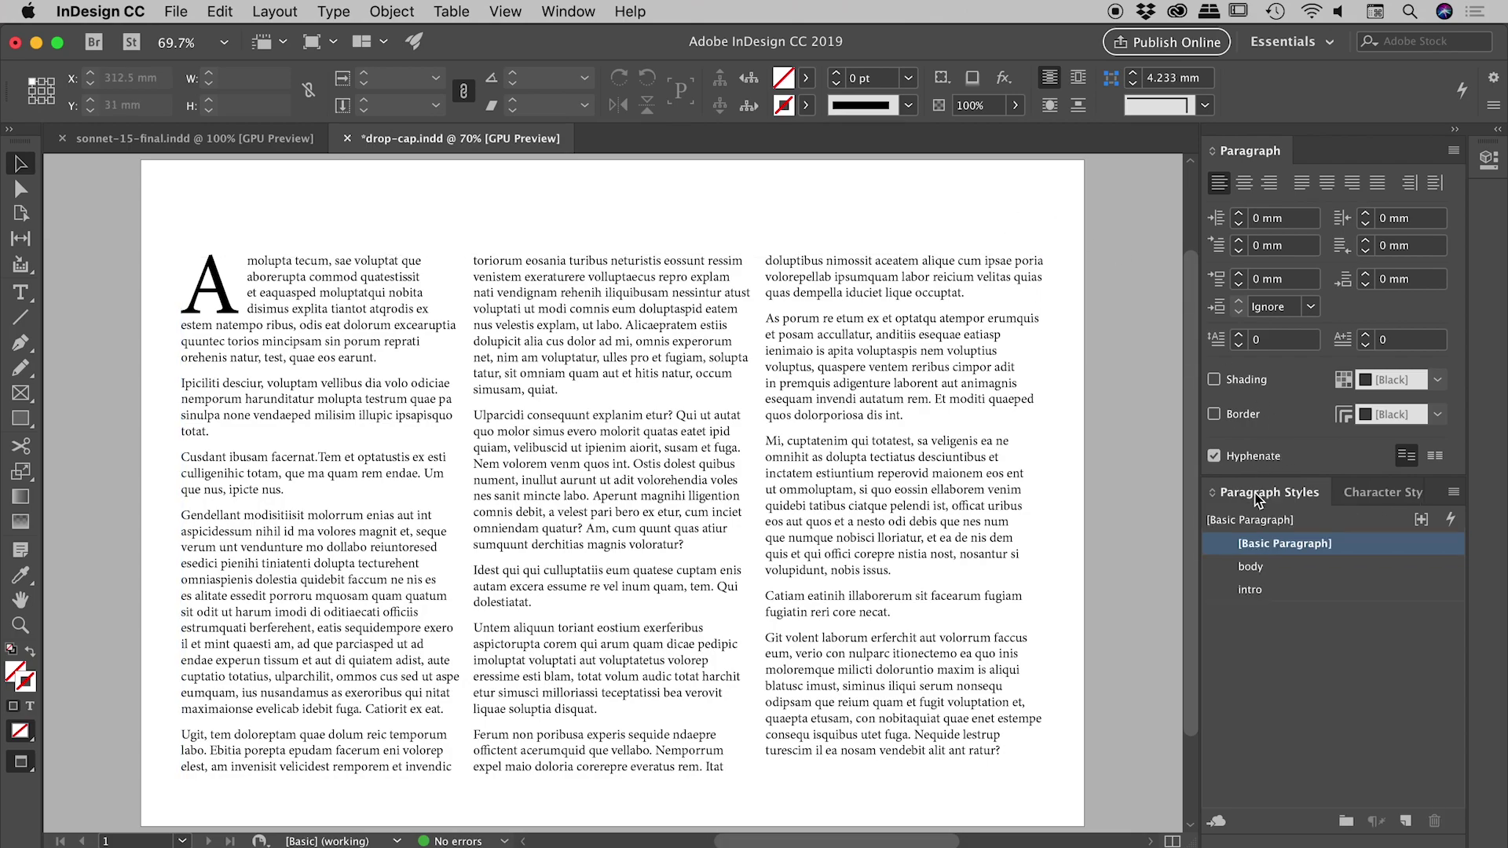
double_click(1307, 593)
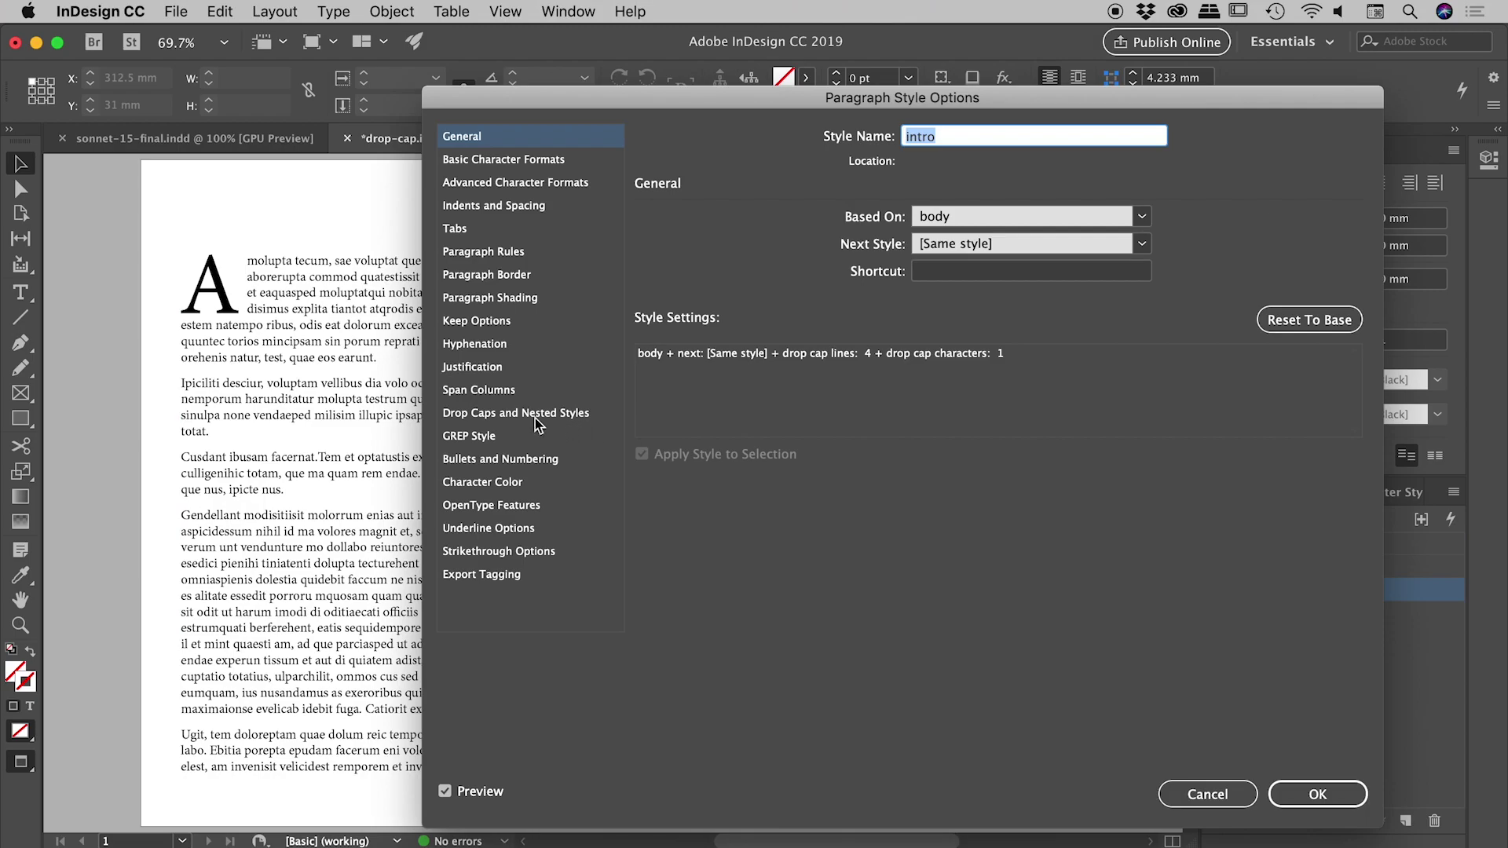
click(522, 415)
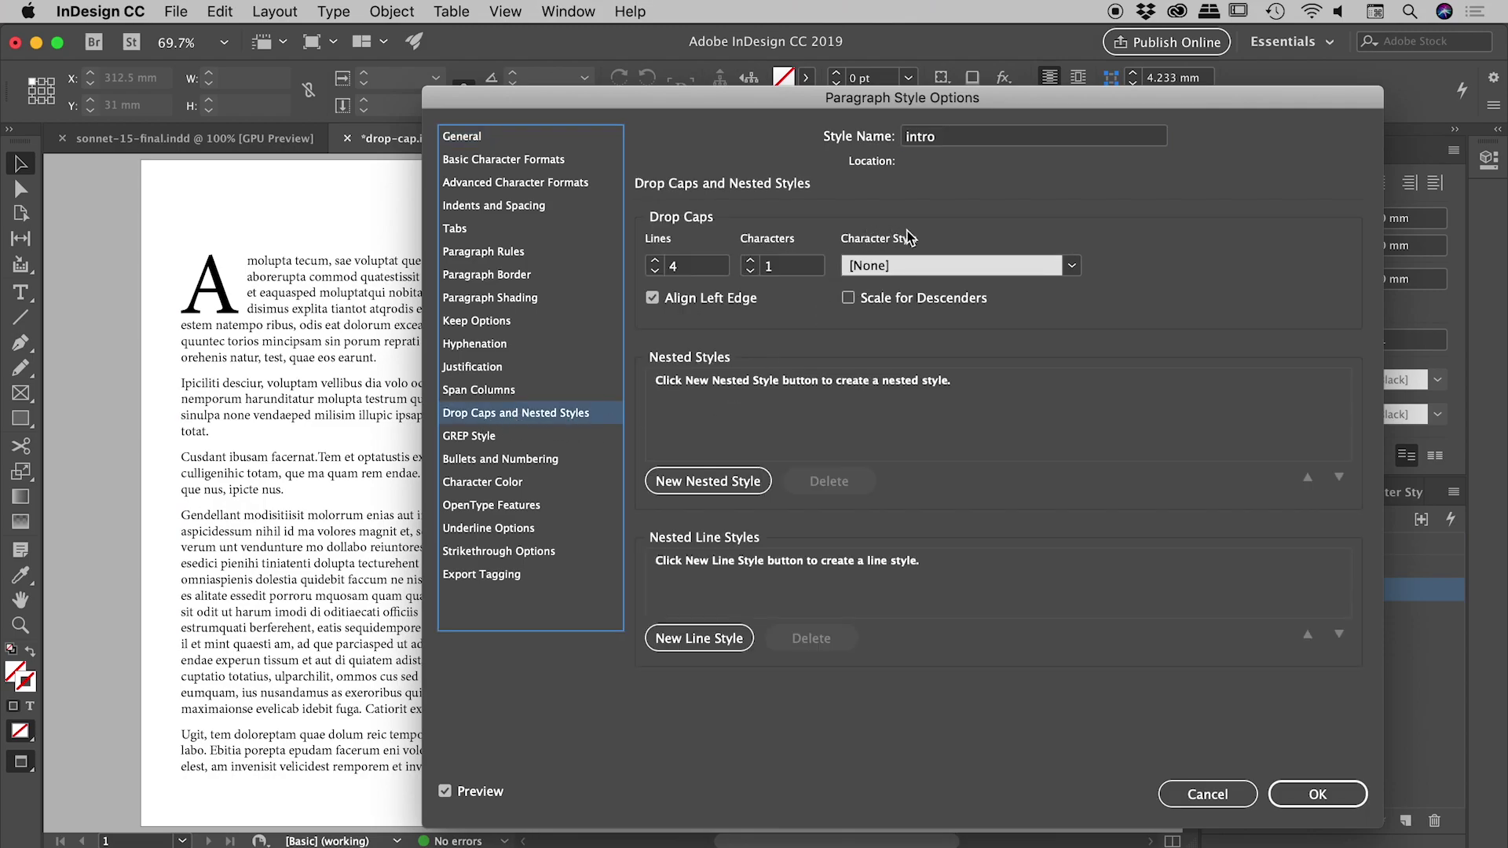
click(1039, 269)
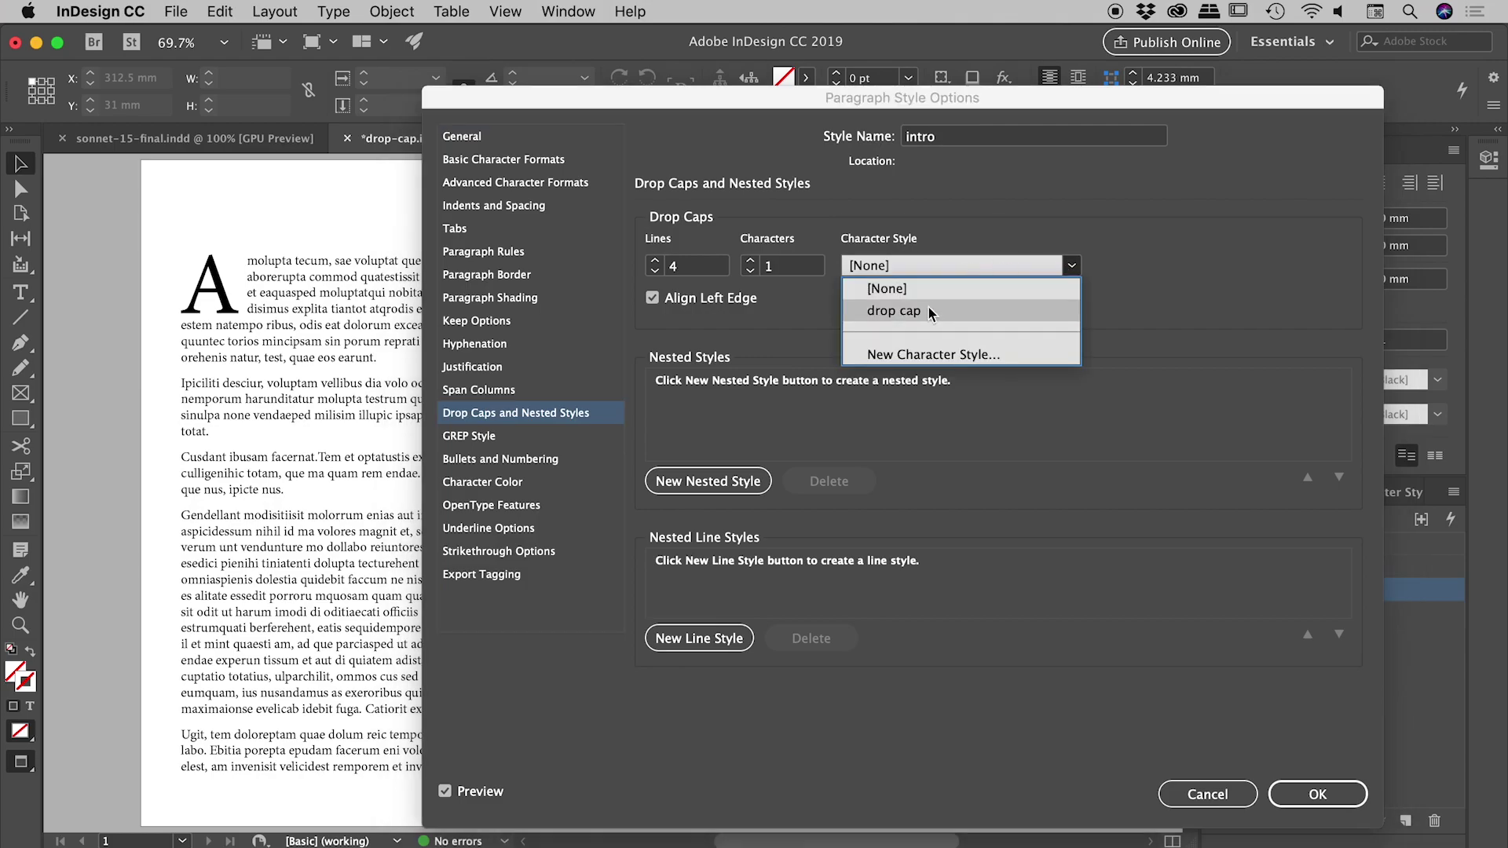
click(896, 311)
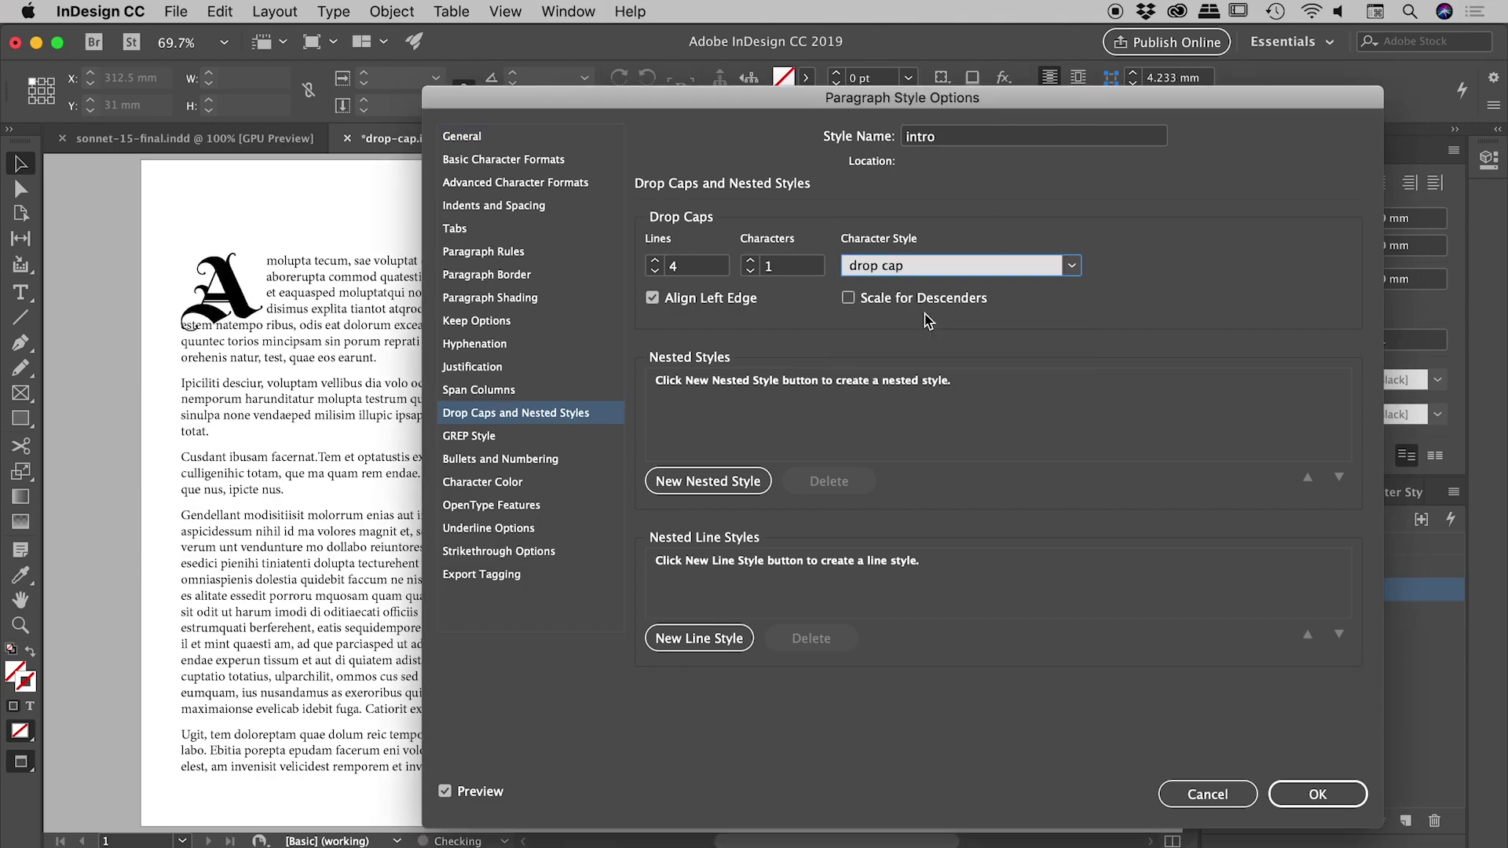
drag(722, 106, 721, 91)
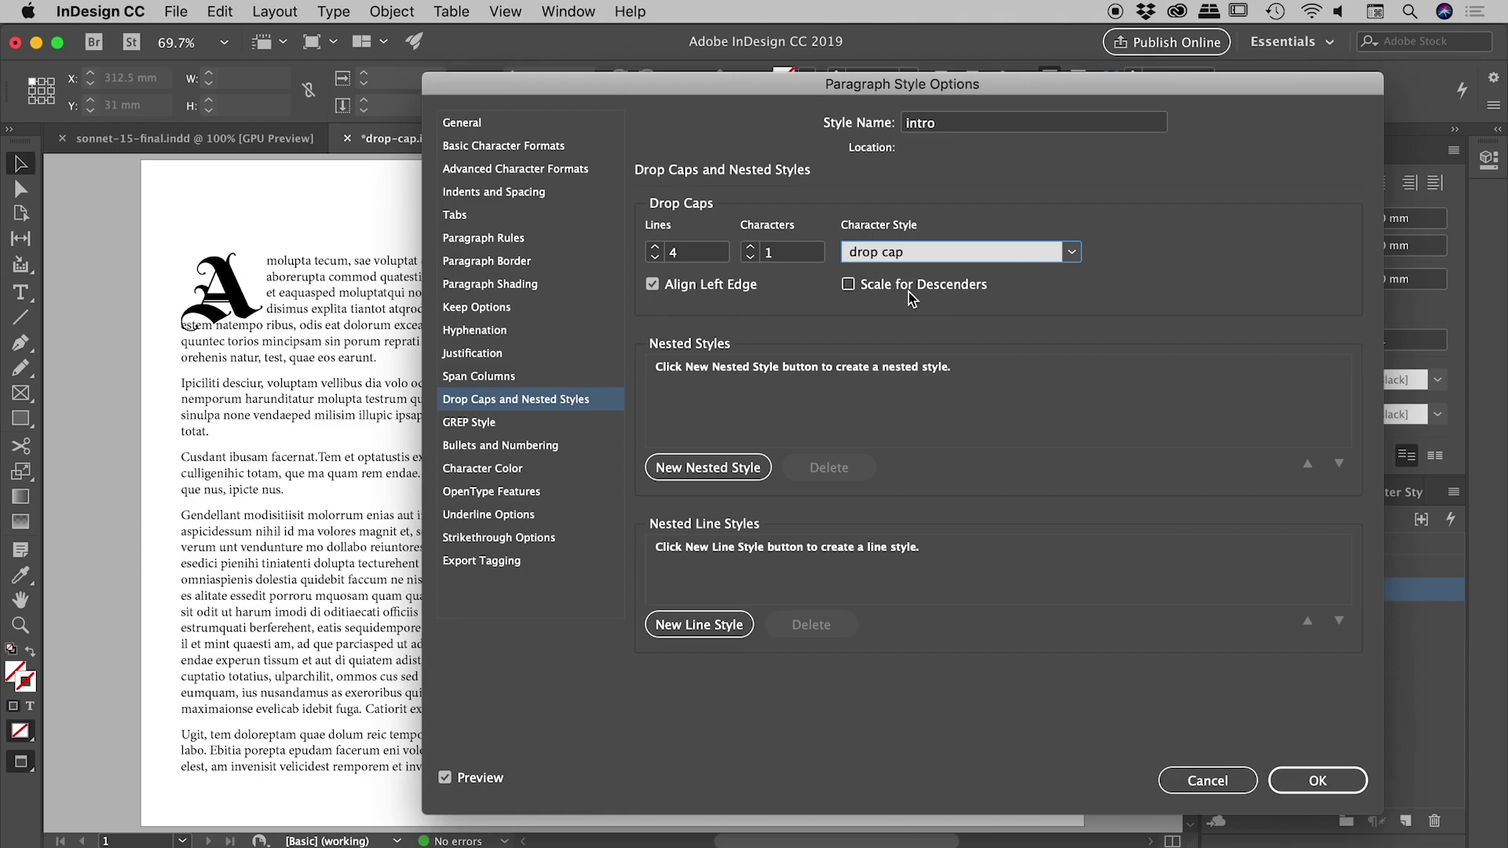
click(852, 286)
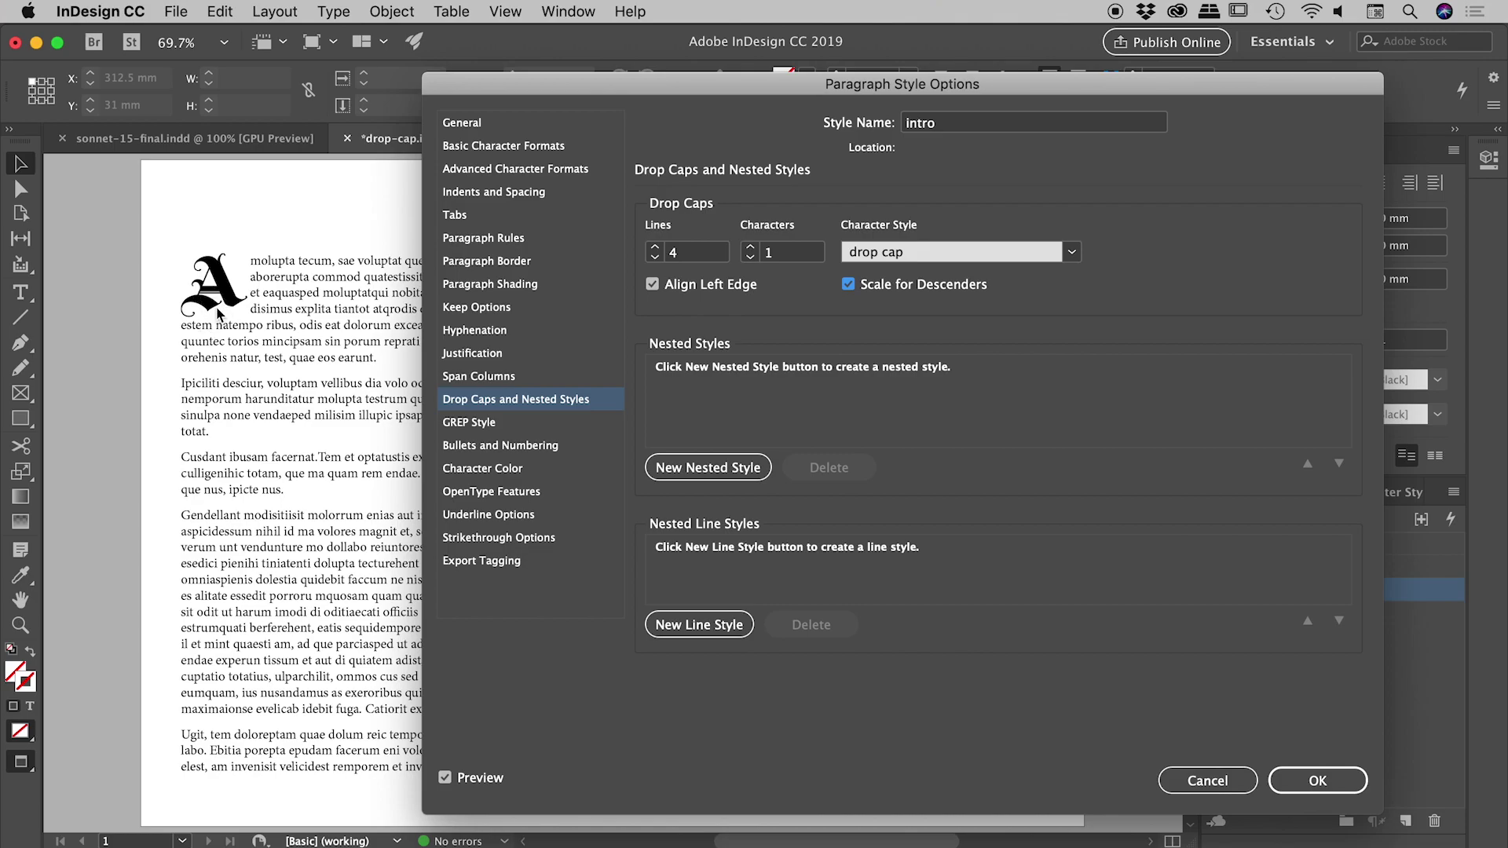
click(655, 247)
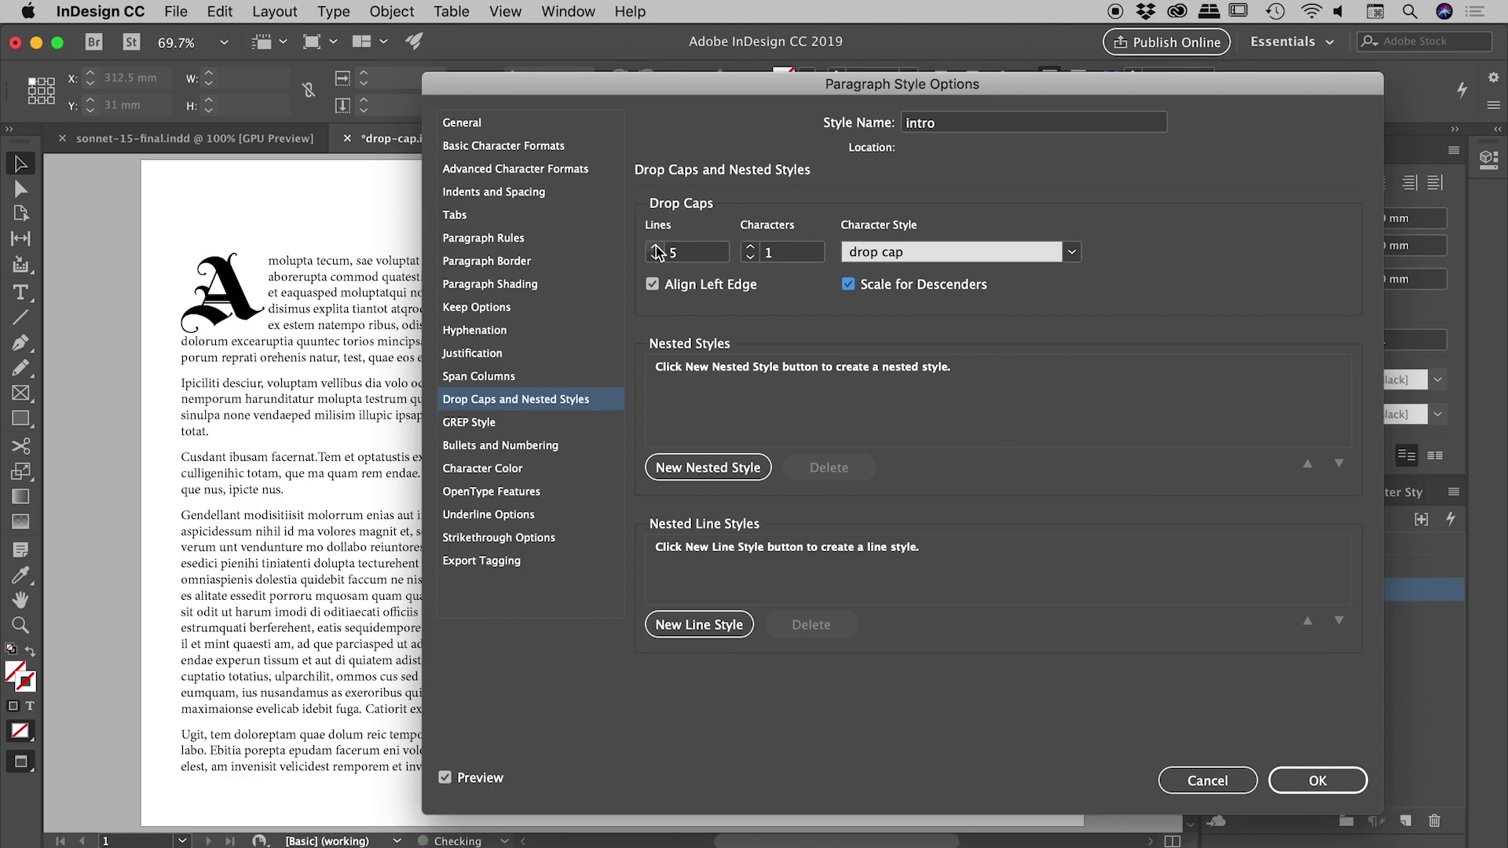
click(656, 247)
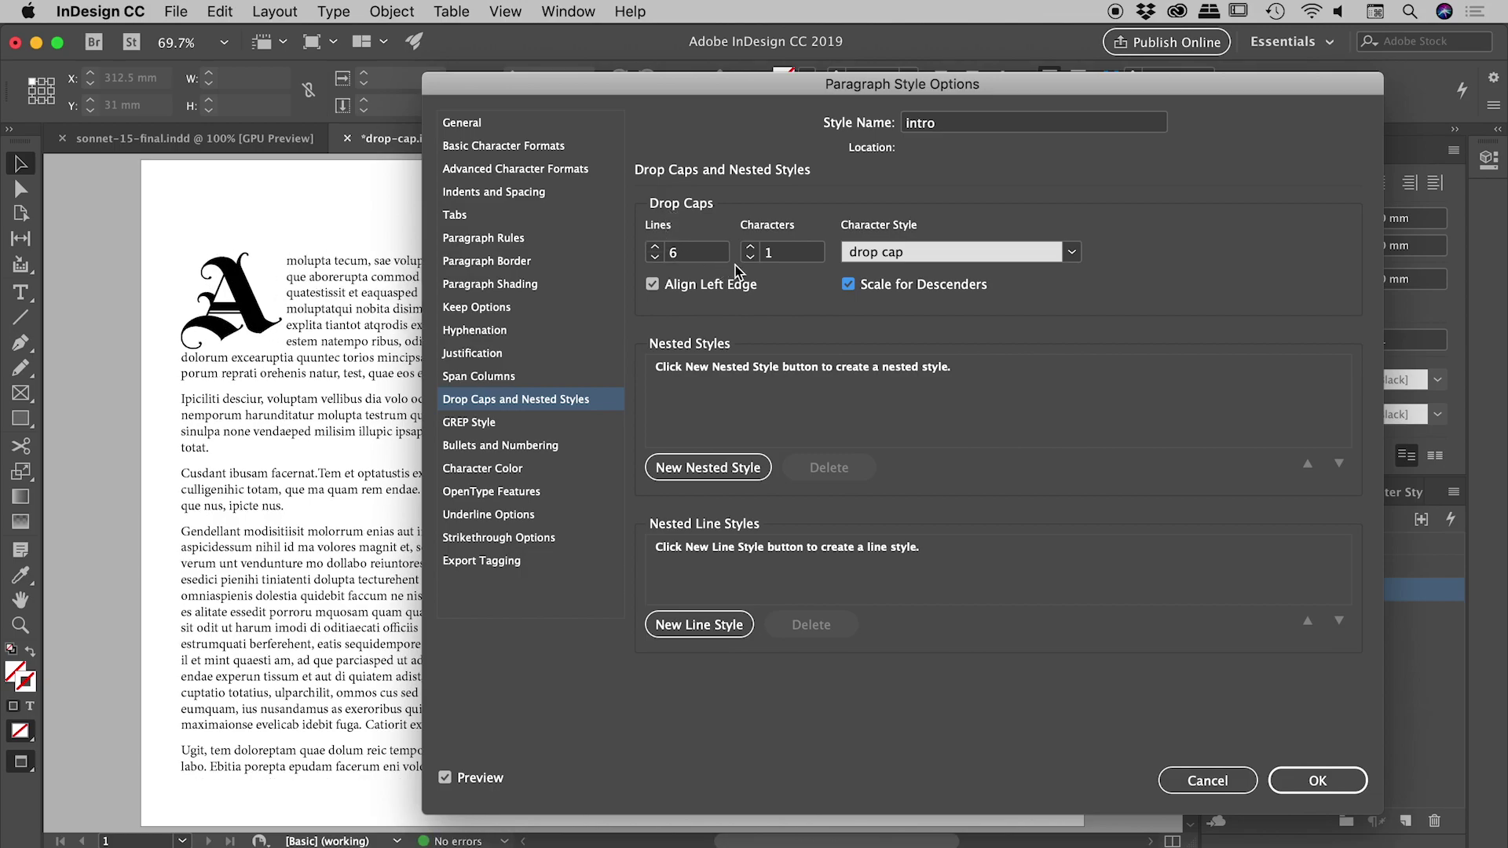
click(1337, 775)
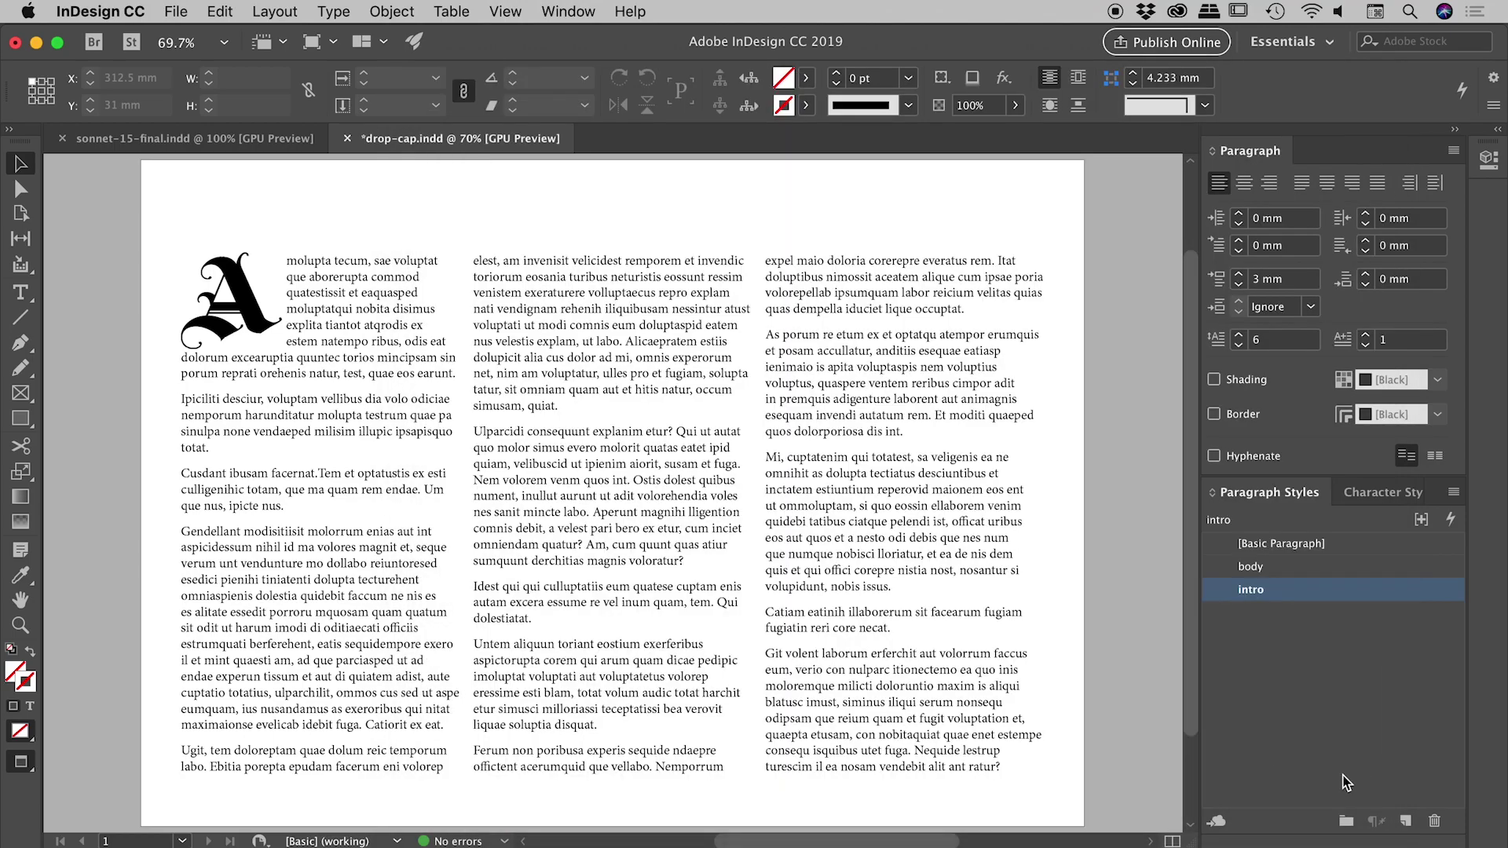
Apply the intro style to the column 2 Ulparcidi paragraph and add kerning after the U.
key(t)
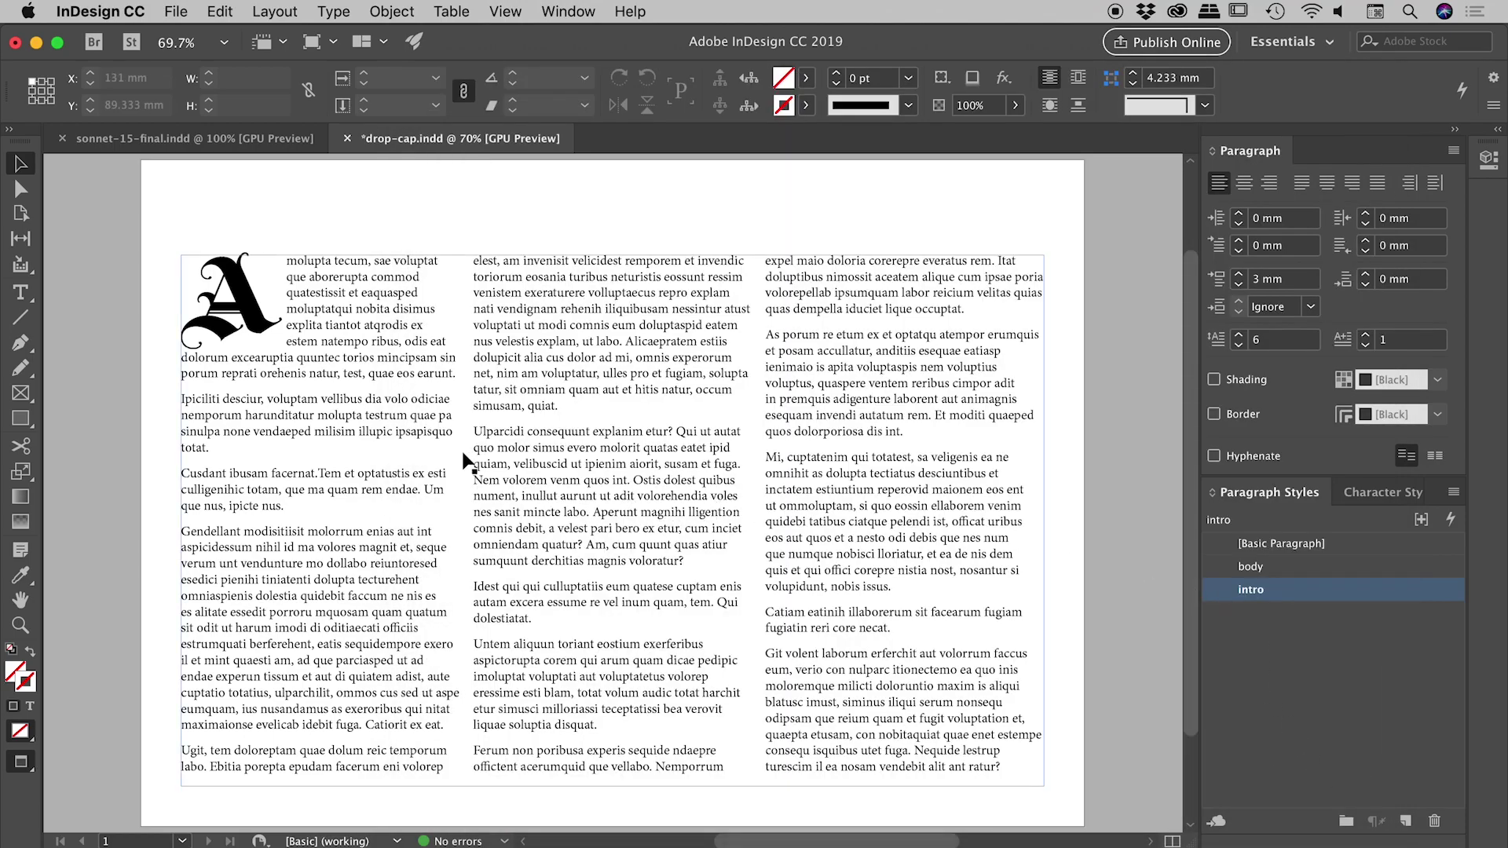
click(527, 448)
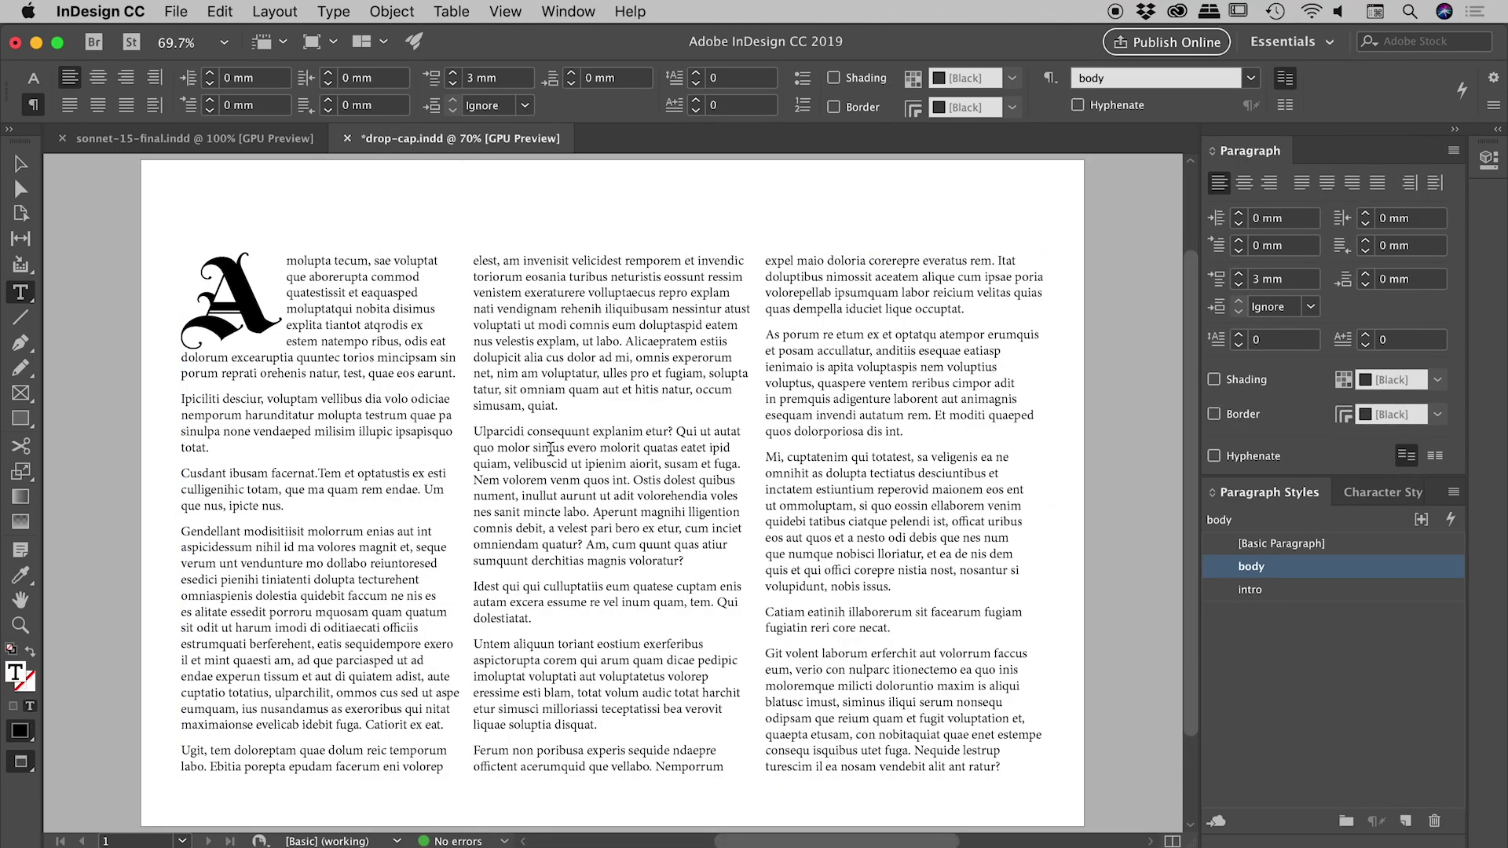
click(1307, 590)
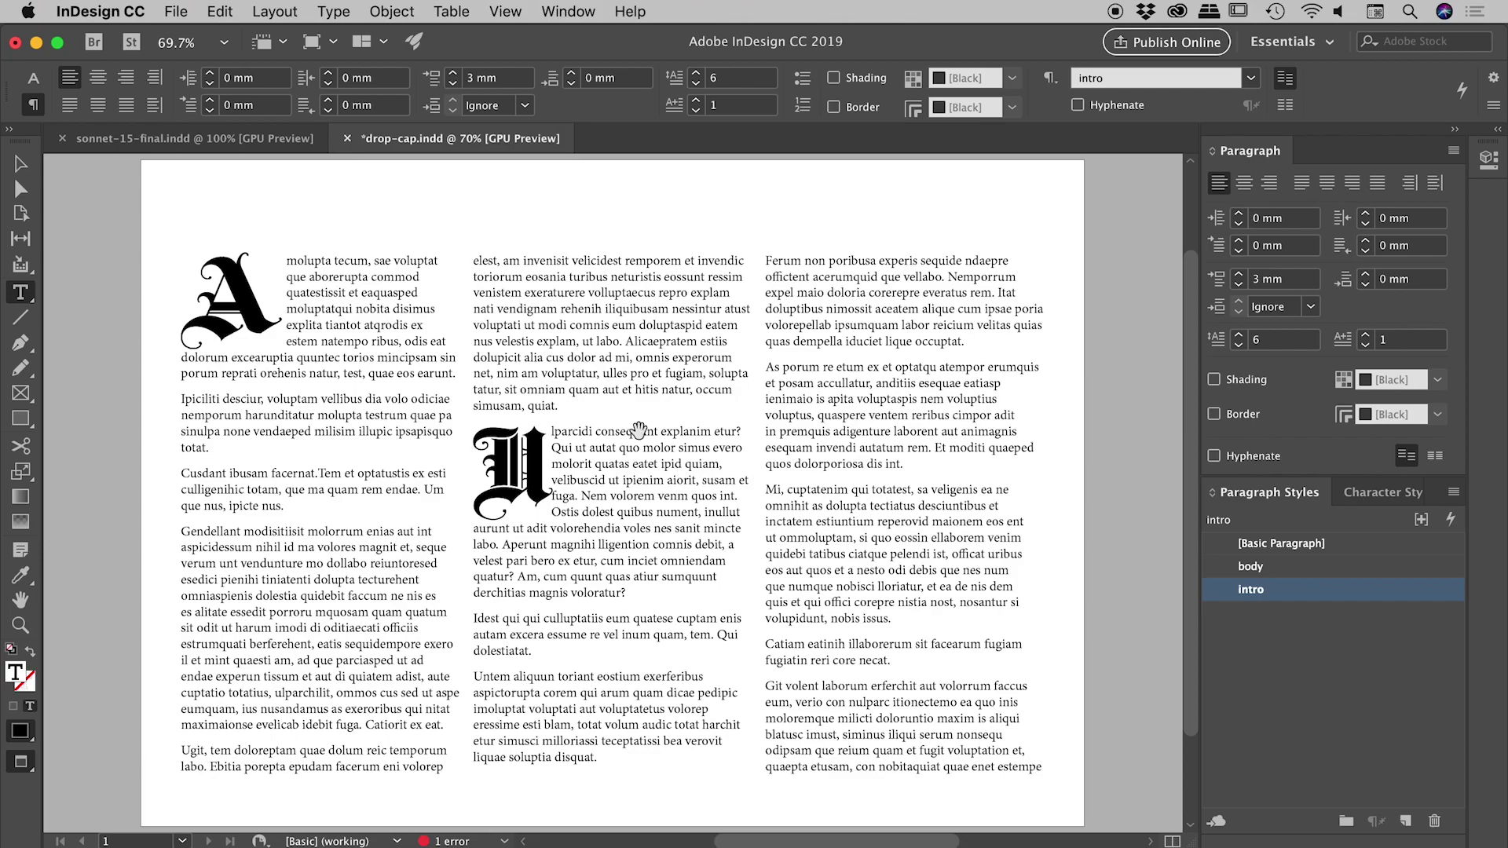
key(alt+Right)
key(alt+Right)
key(alt+Right)
key(alt+Right)
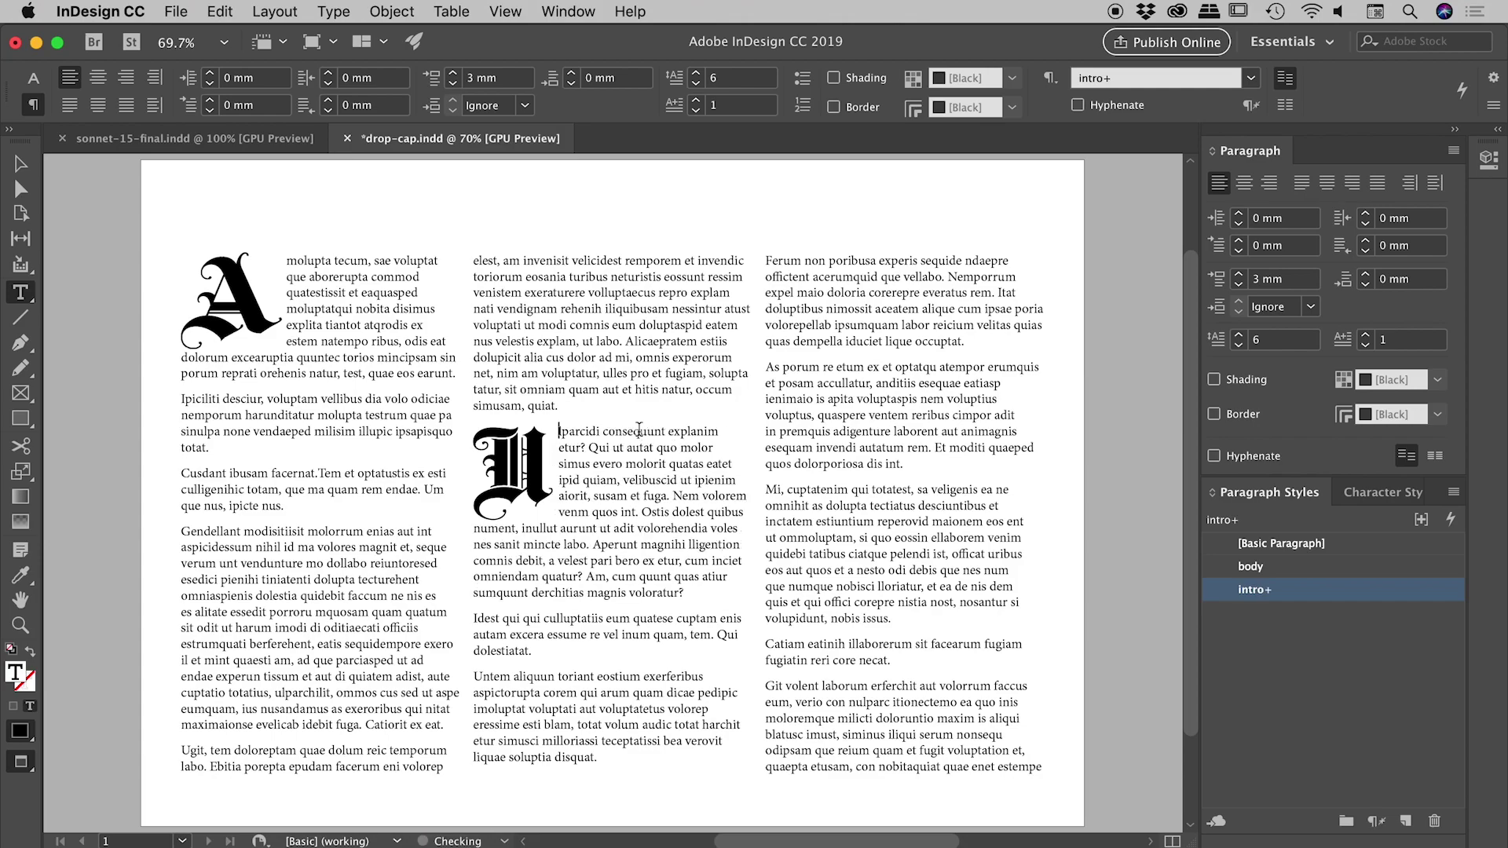